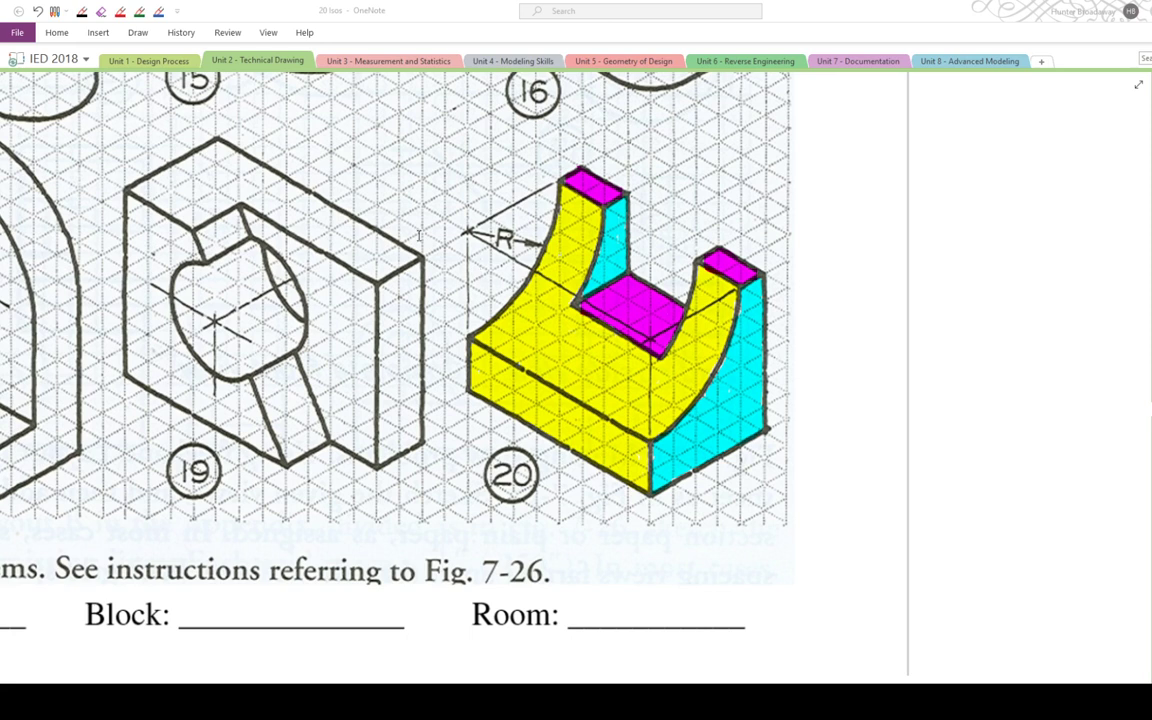
Step: Tick figure 20's base corners and right upright top in red ink
{"action": "left_click", "coordinate": [121, 12]}
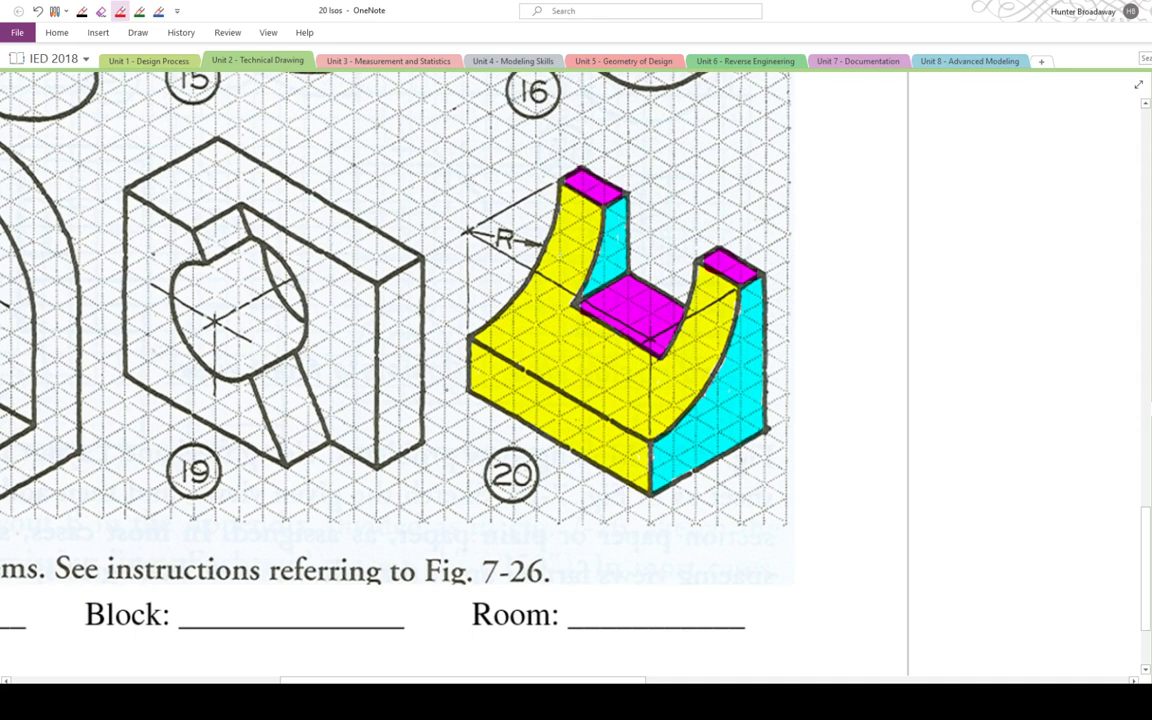
{"action": "left_click_drag", "start_coordinate": [452, 401], "coordinate": [460, 394]}
{"action": "left_click_drag", "start_coordinate": [631, 509], "coordinate": [640, 503]}
{"action": "left_click_drag", "start_coordinate": [656, 500], "coordinate": [670, 508]}
{"action": "left_click_drag", "start_coordinate": [775, 437], "coordinate": [787, 446]}
{"action": "left_click_drag", "start_coordinate": [767, 274], "coordinate": [779, 281]}
Step: Write 8, 5 and 6 beside the block's edges and r4 beside the R dimension
{"action": "left_click_drag", "start_coordinate": [574, 474], "coordinate": [569, 473]}
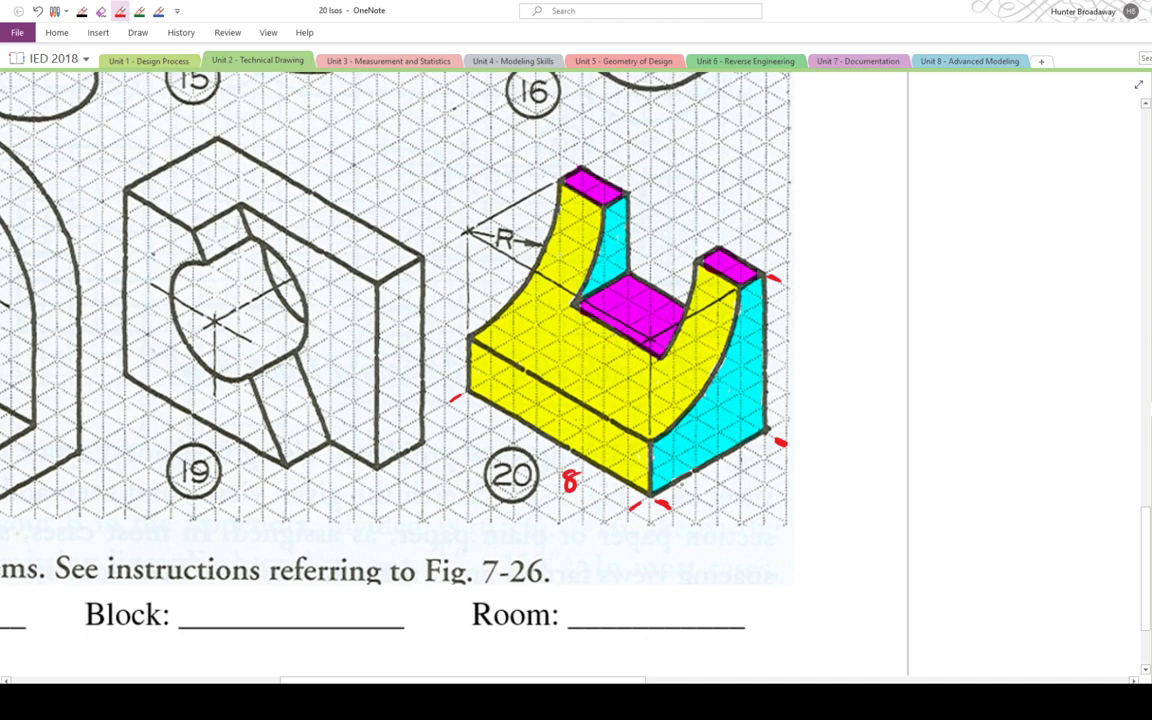
{"action": "left_click_drag", "start_coordinate": [747, 475], "coordinate": [736, 492]}
{"action": "left_click_drag", "start_coordinate": [792, 331], "coordinate": [784, 346]}
{"action": "mouse_move", "coordinate": [471, 211]}
{"action": "left_mouse_down"}
{"action": "mouse_move", "coordinate": [479, 196]}
{"action": "mouse_move", "coordinate": [491, 205]}
{"action": "left_mouse_up"}
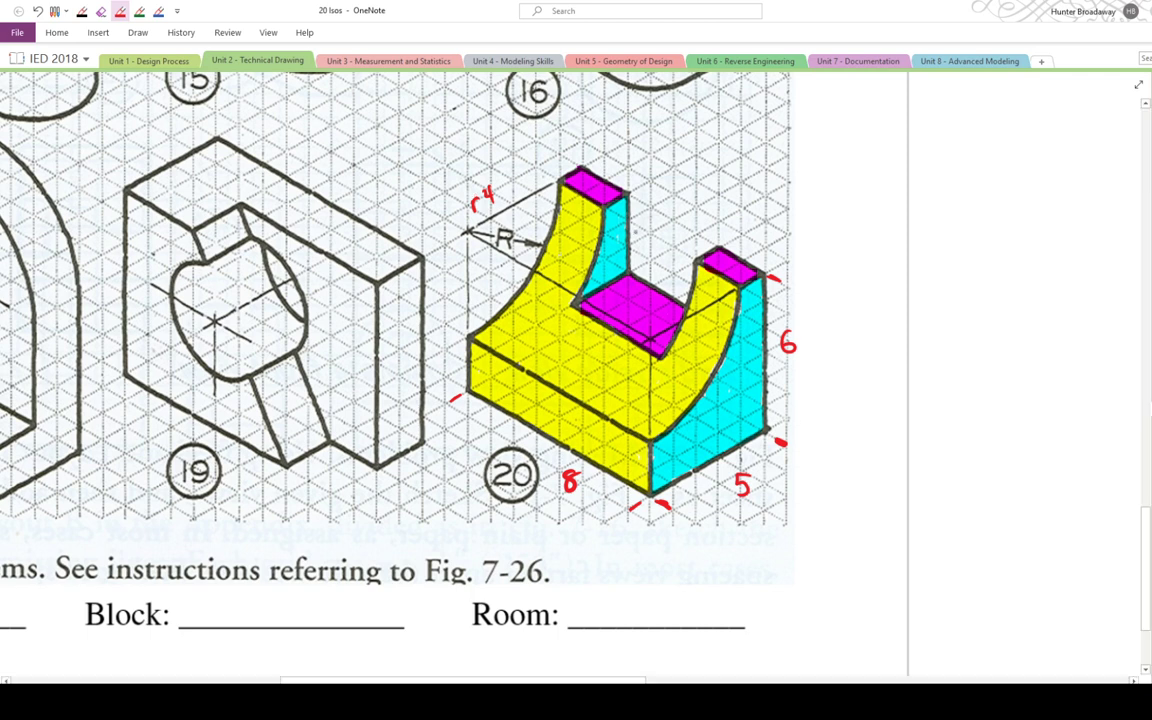
Step: Label the uprights 3, 2 and 2 and the slot 4, then switch to Onshape
{"action": "left_click_drag", "start_coordinate": [635, 226], "coordinate": [635, 236]}
{"action": "left_click_drag", "start_coordinate": [600, 160], "coordinate": [607, 168]}
{"action": "left_click_drag", "start_coordinate": [744, 238], "coordinate": [754, 247]}
{"action": "left_click_drag", "start_coordinate": [674, 273], "coordinate": [681, 283]}
{"action": "left_click_drag", "start_coordinate": [678, 276], "coordinate": [677, 289]}
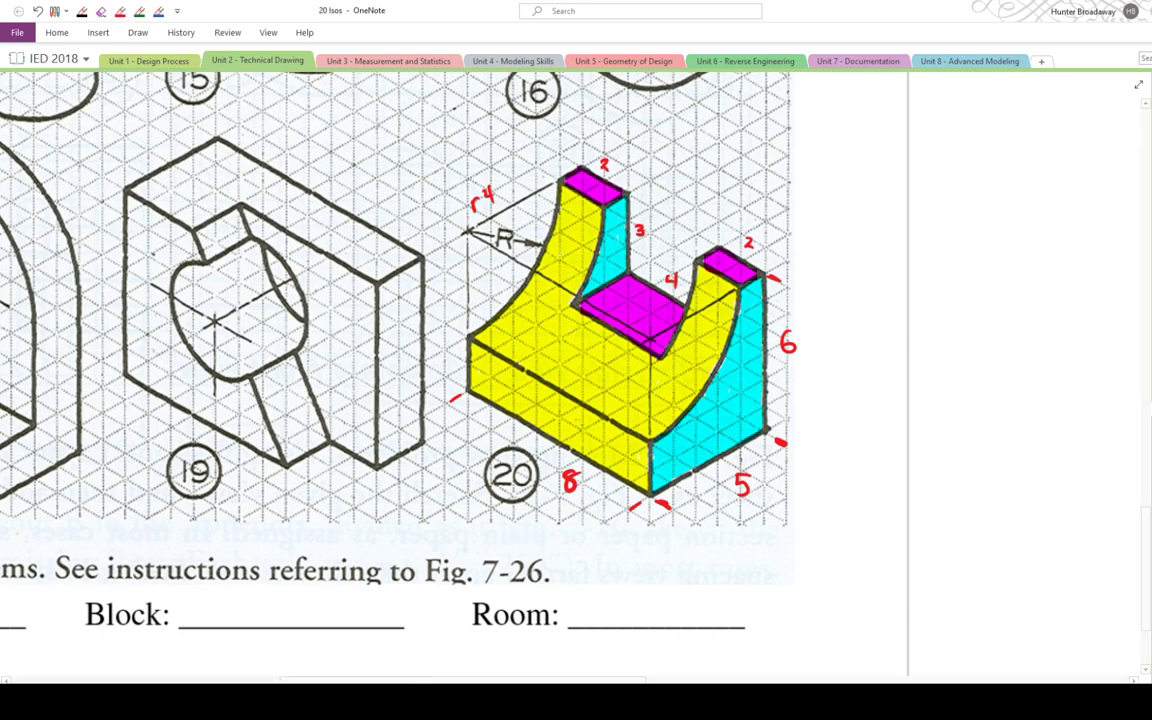
{"action": "key", "text": "alt+Tab"}
Step: Create a new Onshape document named '20 Isos Number 20'
{"action": "left_click", "coordinate": [58, 111]}
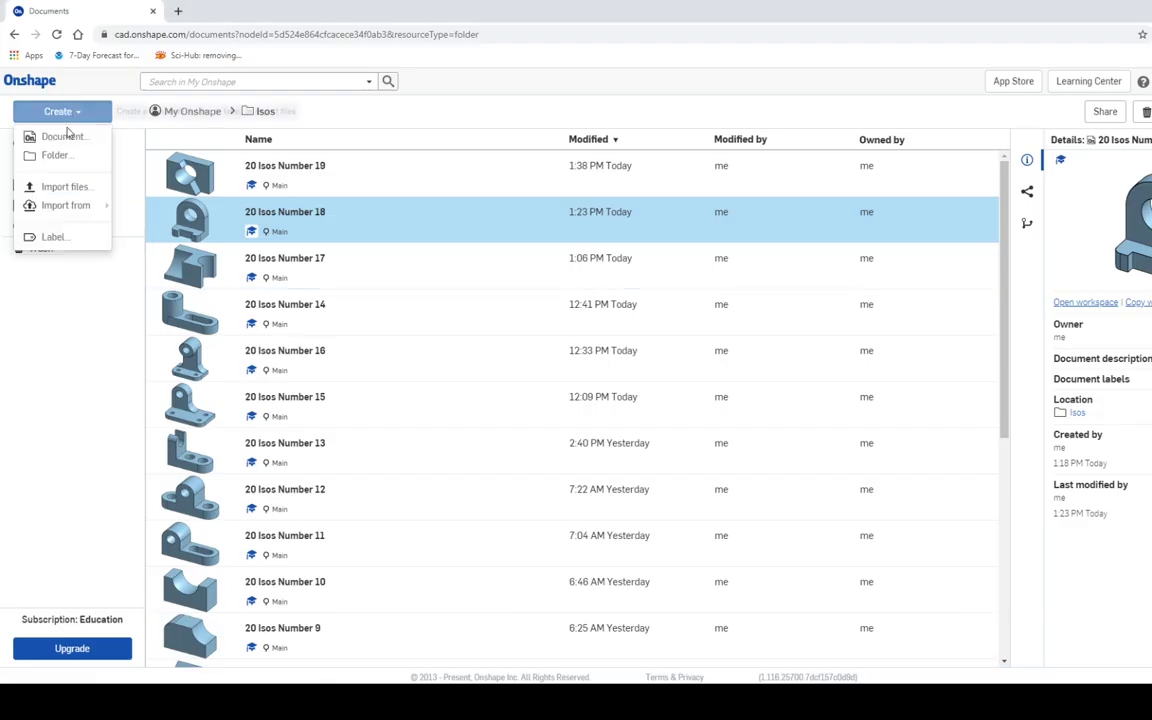
{"action": "left_click", "coordinate": [66, 135]}
{"action": "type", "text": "2"}
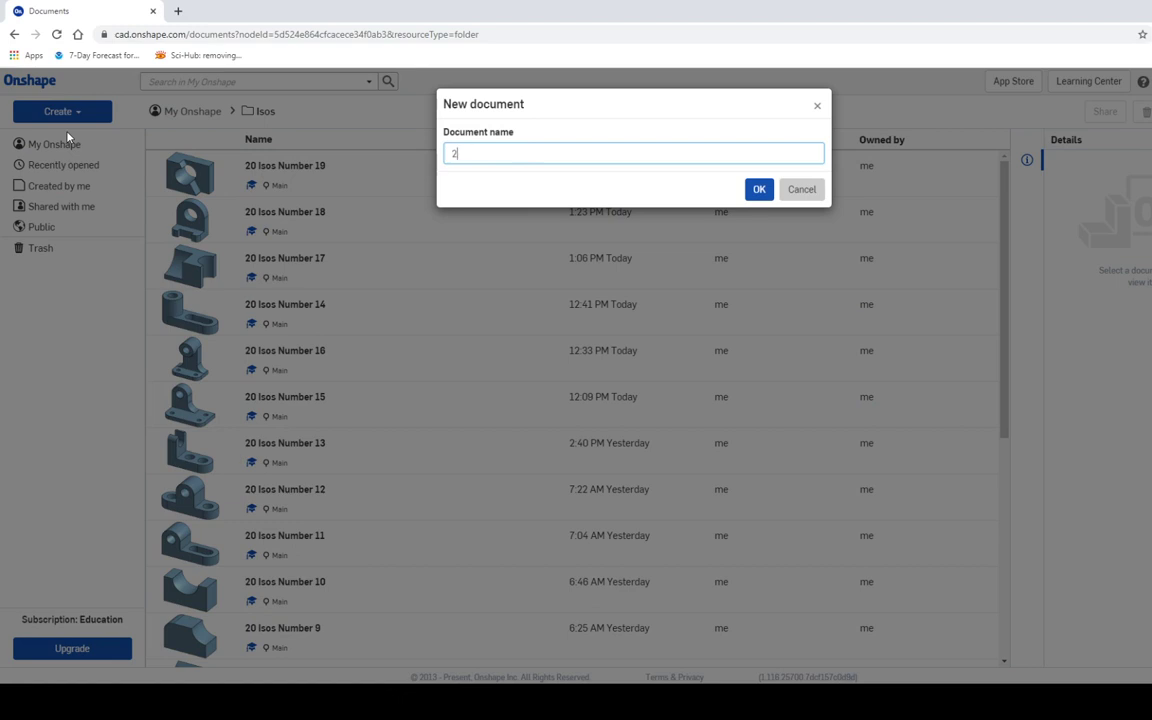
{"action": "type", "text": "0 Isos Number 20"}
{"action": "left_click", "coordinate": [759, 189]}
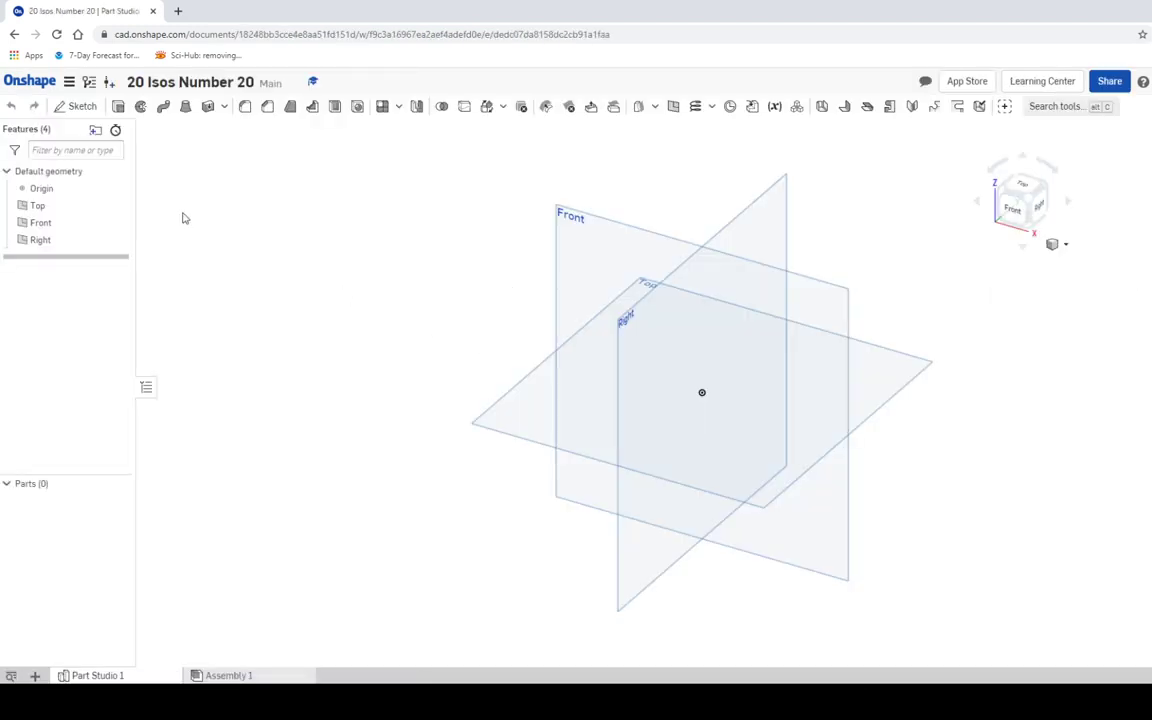
Step: Start a sketch on the Top plane viewed straight down
{"action": "left_click", "coordinate": [76, 107]}
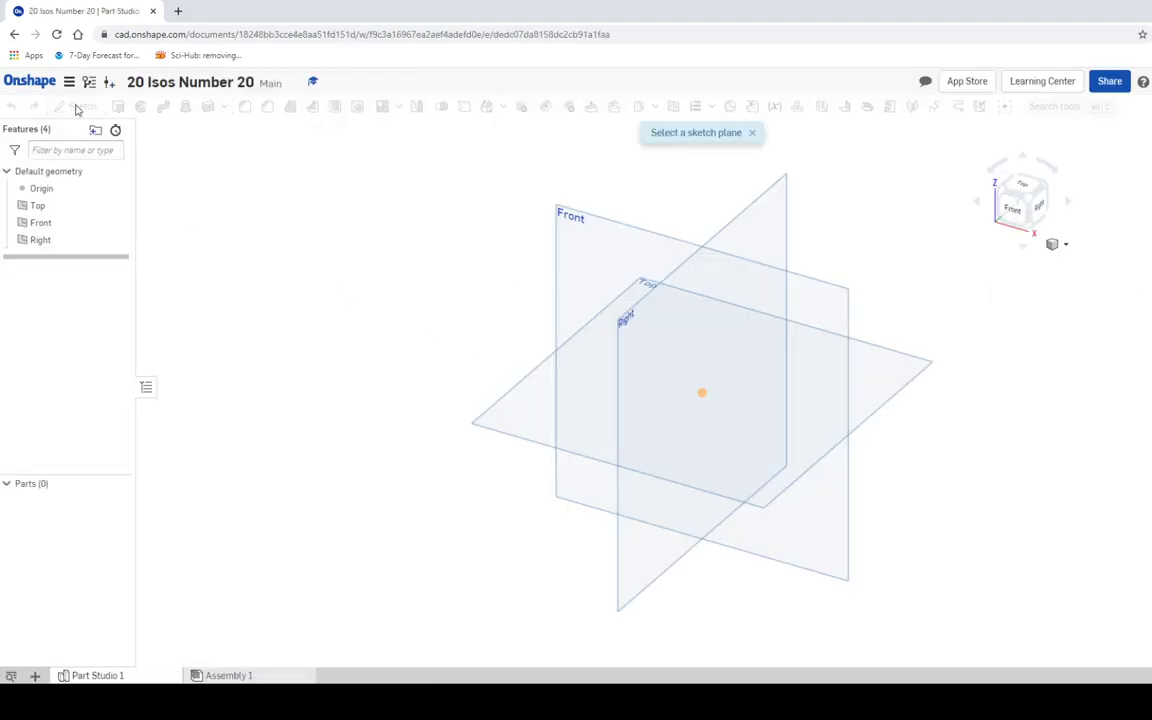
{"action": "left_click", "coordinate": [887, 373]}
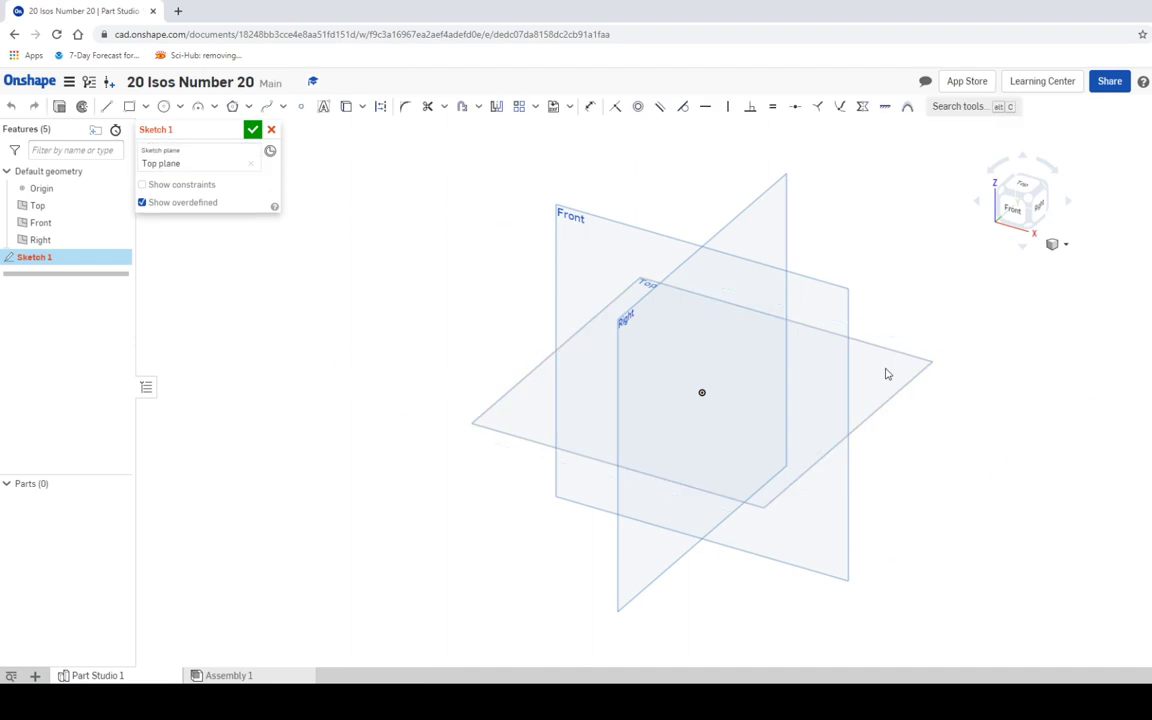
{"action": "left_click", "coordinate": [1021, 186]}
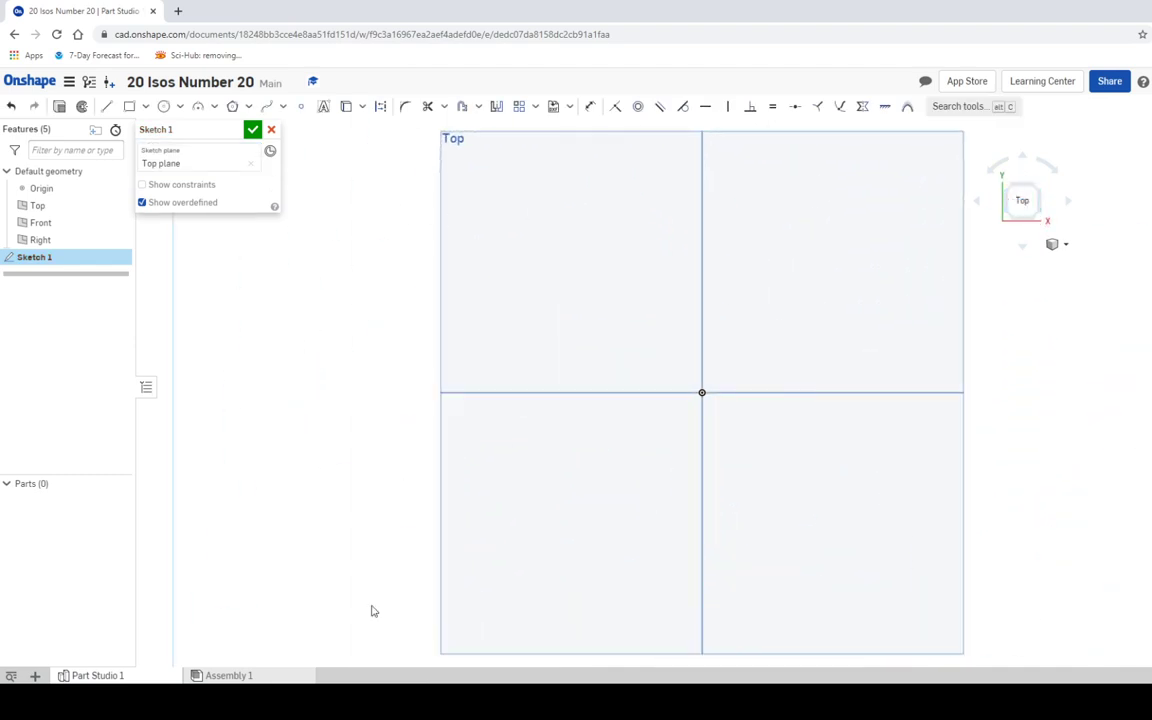
{"action": "key", "text": "alt+Tab"}
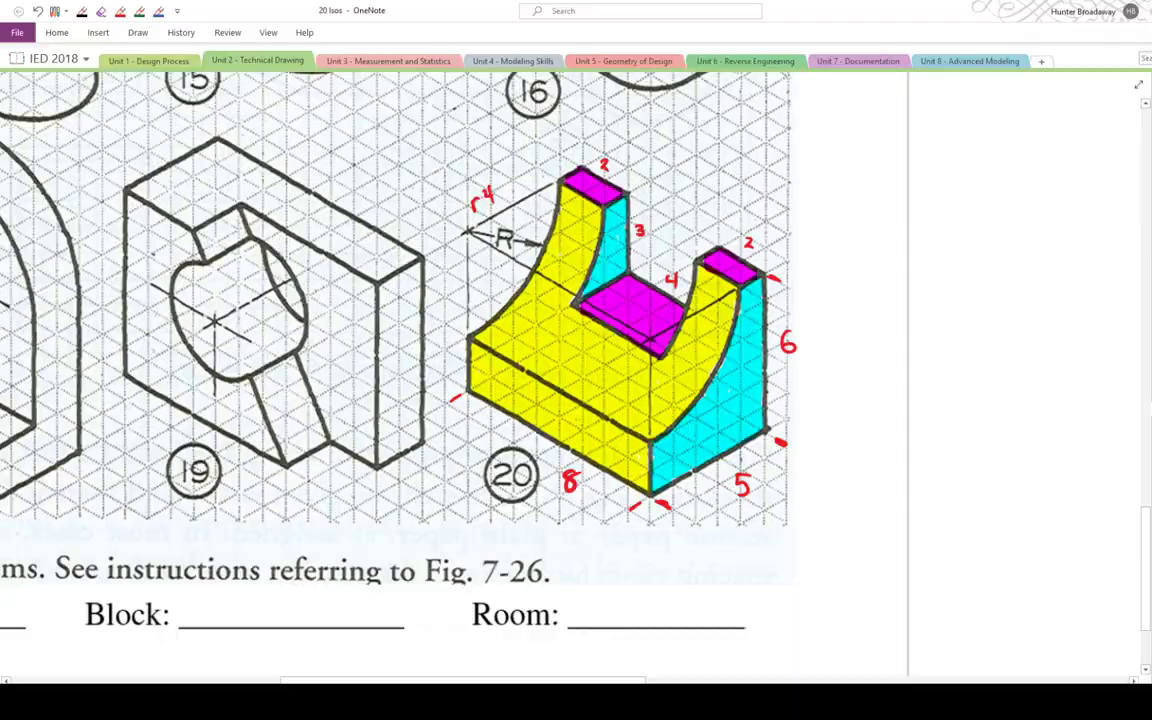
{"action": "key", "text": "alt+Tab"}
Step: Draw an 8 by 5 corner rectangle and finish Sketch 1
{"action": "left_click", "coordinate": [129, 106]}
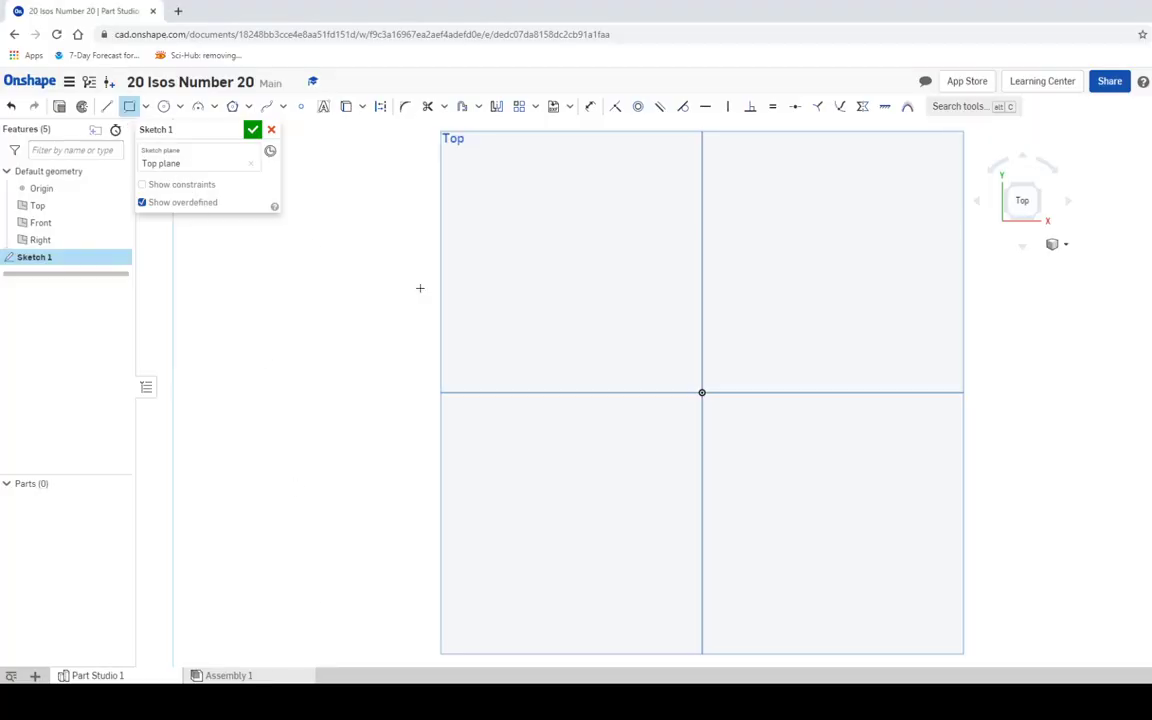
{"action": "left_click", "coordinate": [474, 204]}
{"action": "left_click", "coordinate": [977, 349]}
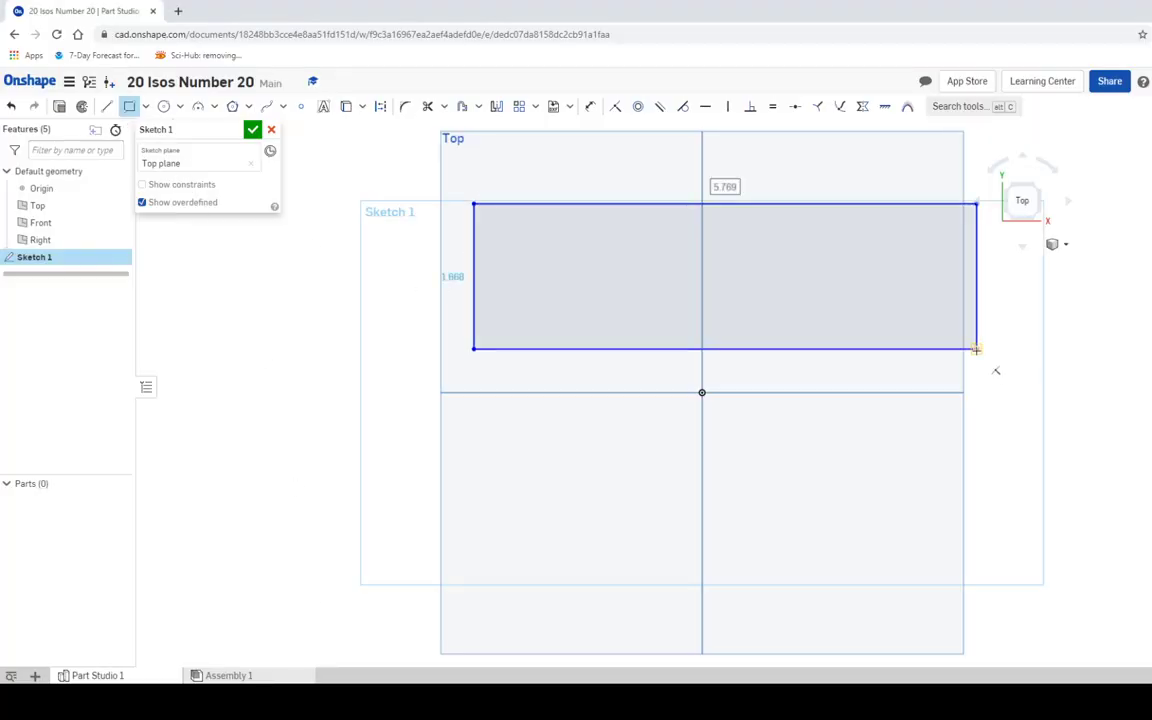
{"action": "type", "text": "8"}
{"action": "key", "text": "Tab"}
{"action": "type", "text": "5"}
{"action": "key", "text": "Return"}
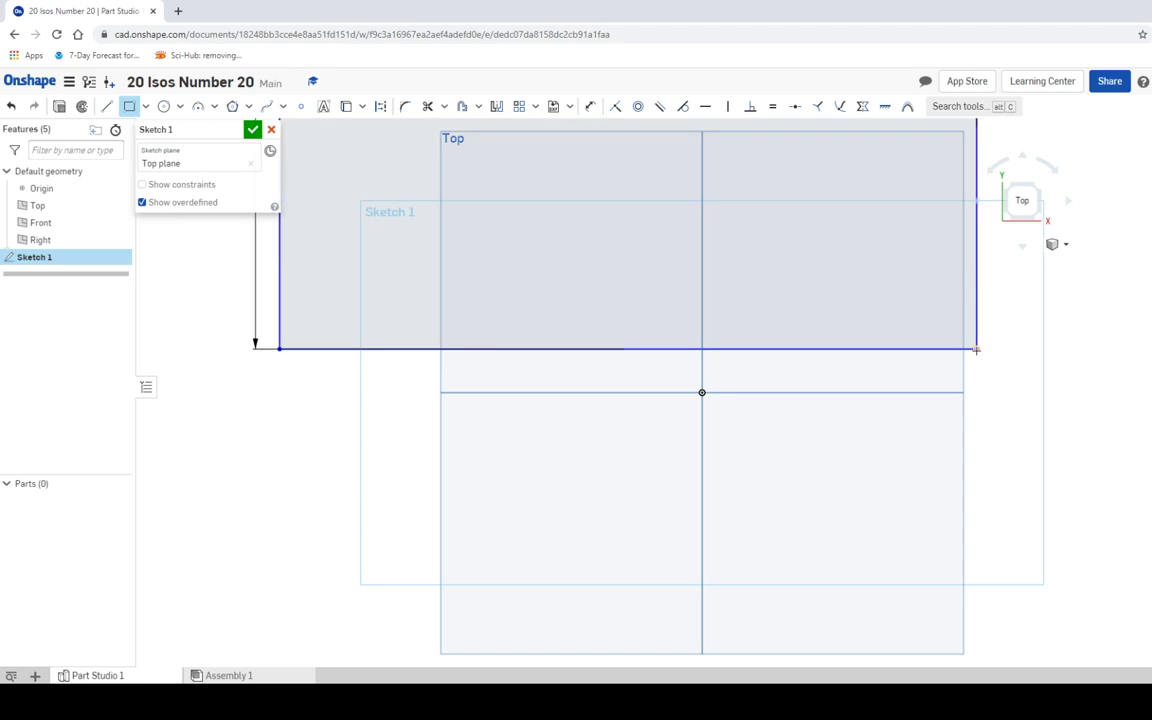
{"action": "left_click", "coordinate": [1040, 215]}
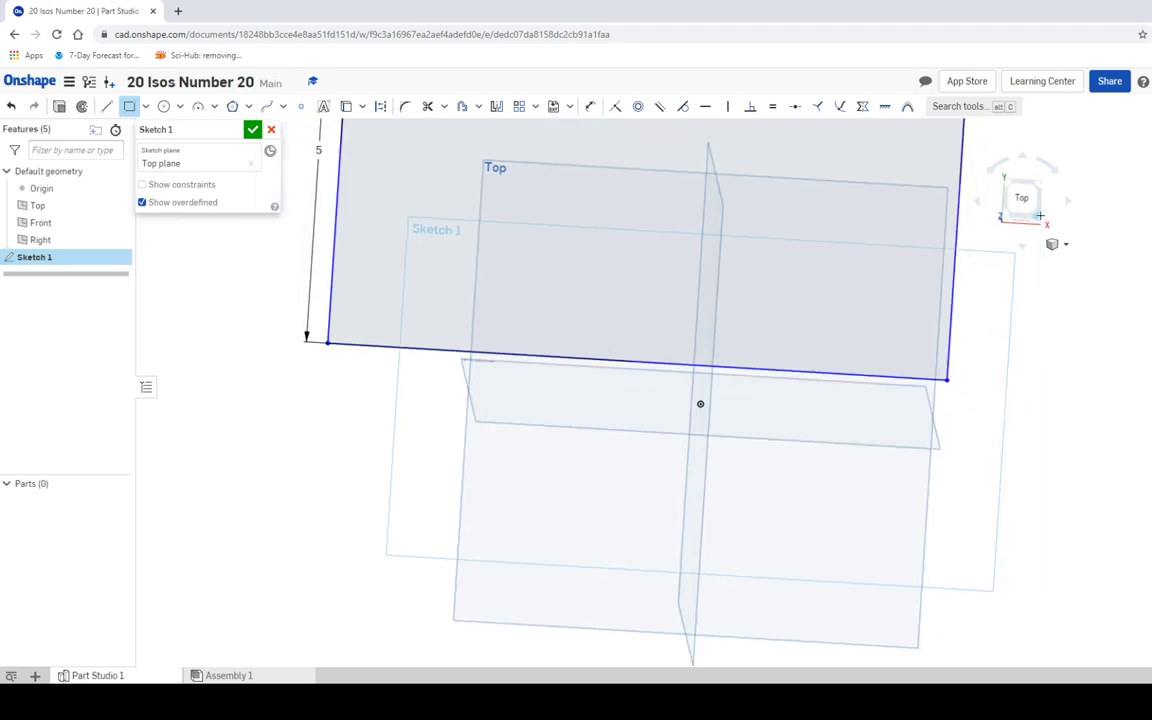
{"action": "scroll", "coordinate": [819, 274], "scroll_direction": "up", "scroll_amount": 2}
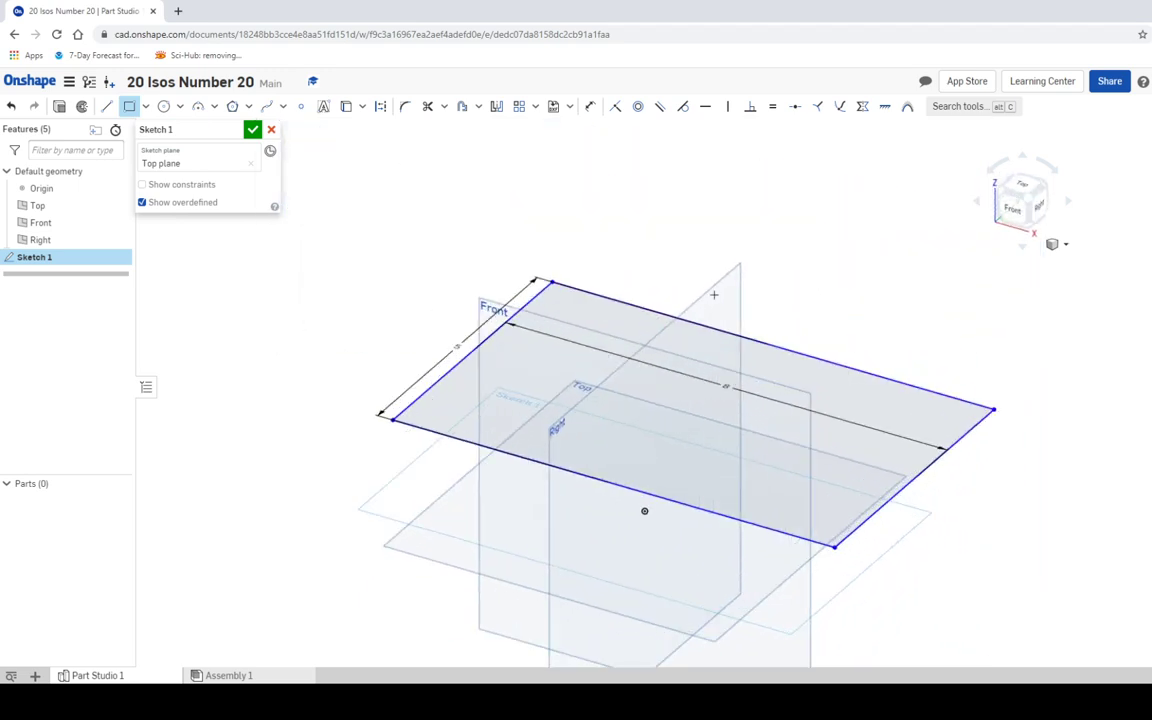
{"action": "left_click", "coordinate": [253, 130]}
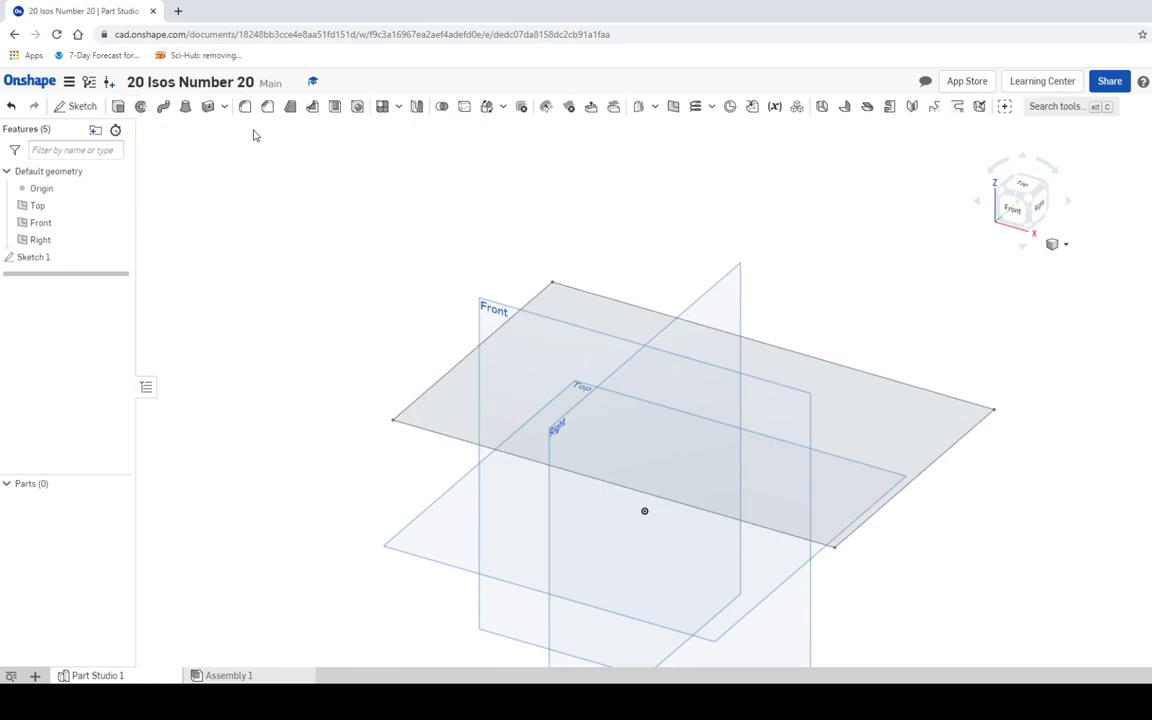
Step: Extrude the 8 by 5 rectangle to a depth of 6
{"action": "key", "text": "alt+Tab"}
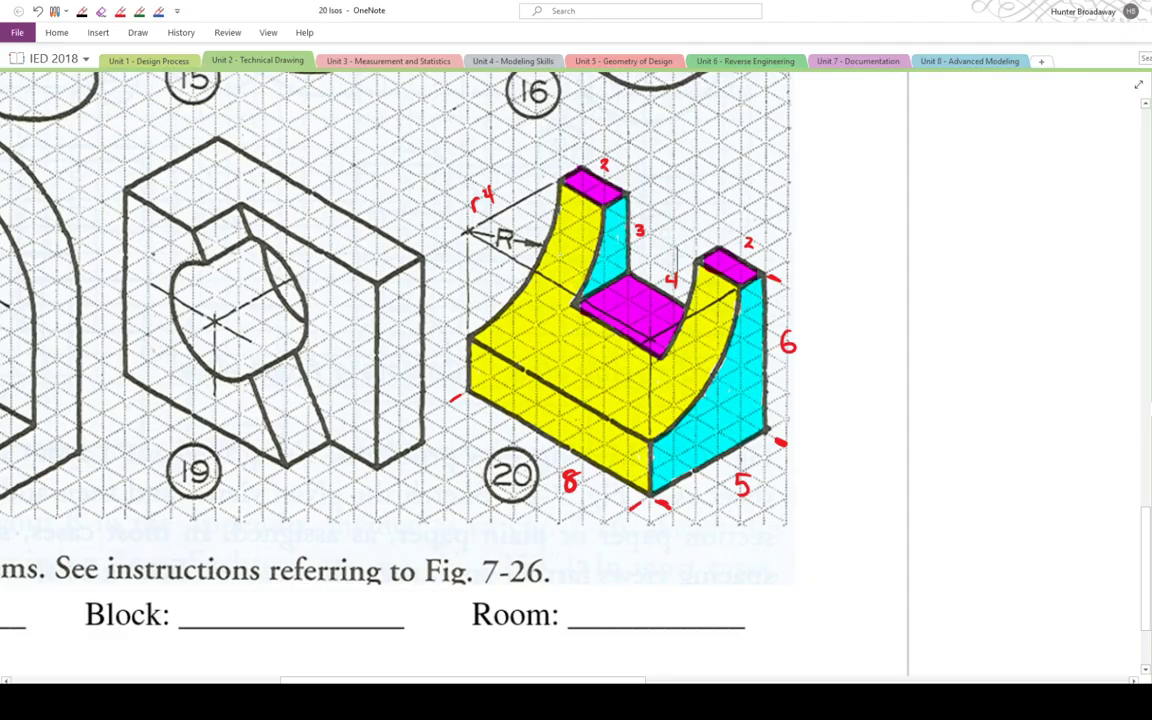
{"action": "key", "text": "alt+Tab"}
{"action": "left_click", "coordinate": [118, 106]}
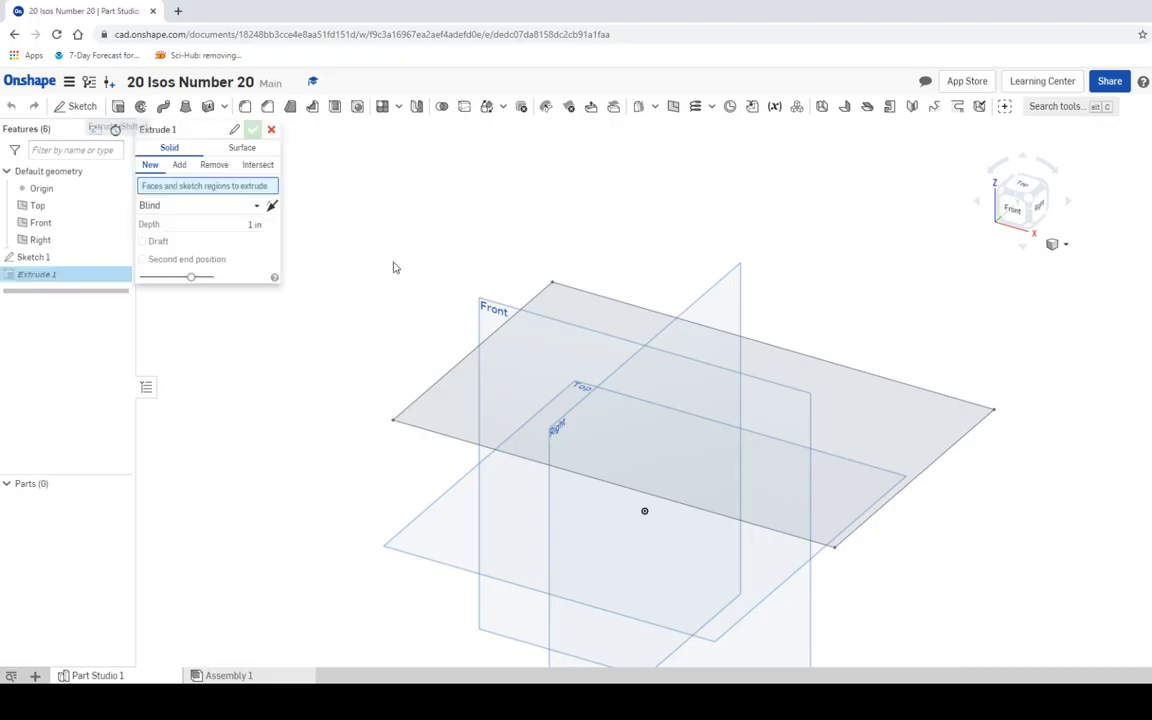
{"action": "left_click", "coordinate": [857, 408]}
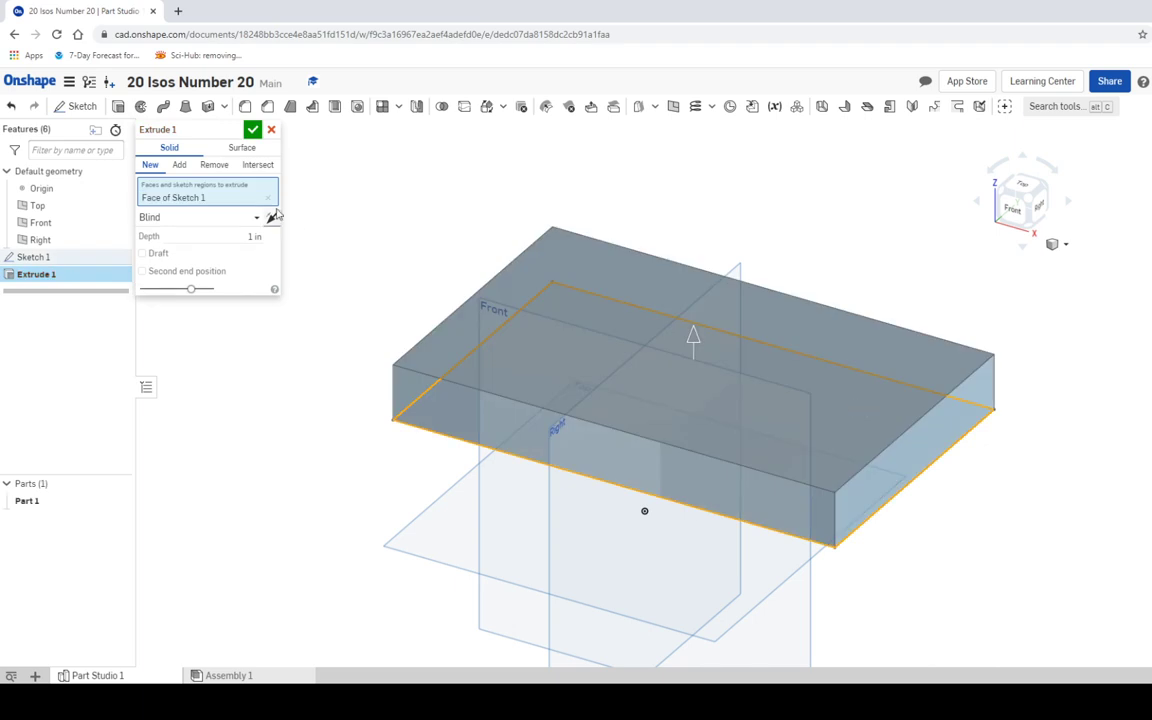
{"action": "left_click", "coordinate": [239, 237]}
{"action": "type", "text": "6"}
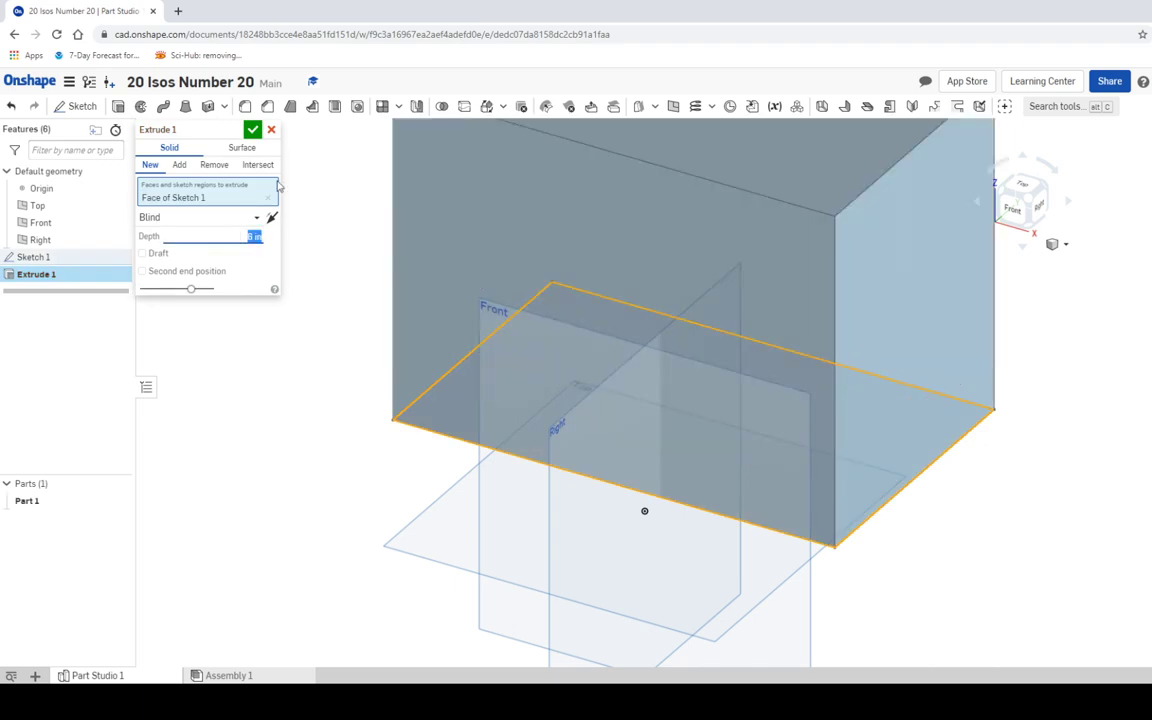
{"action": "left_click", "coordinate": [252, 129]}
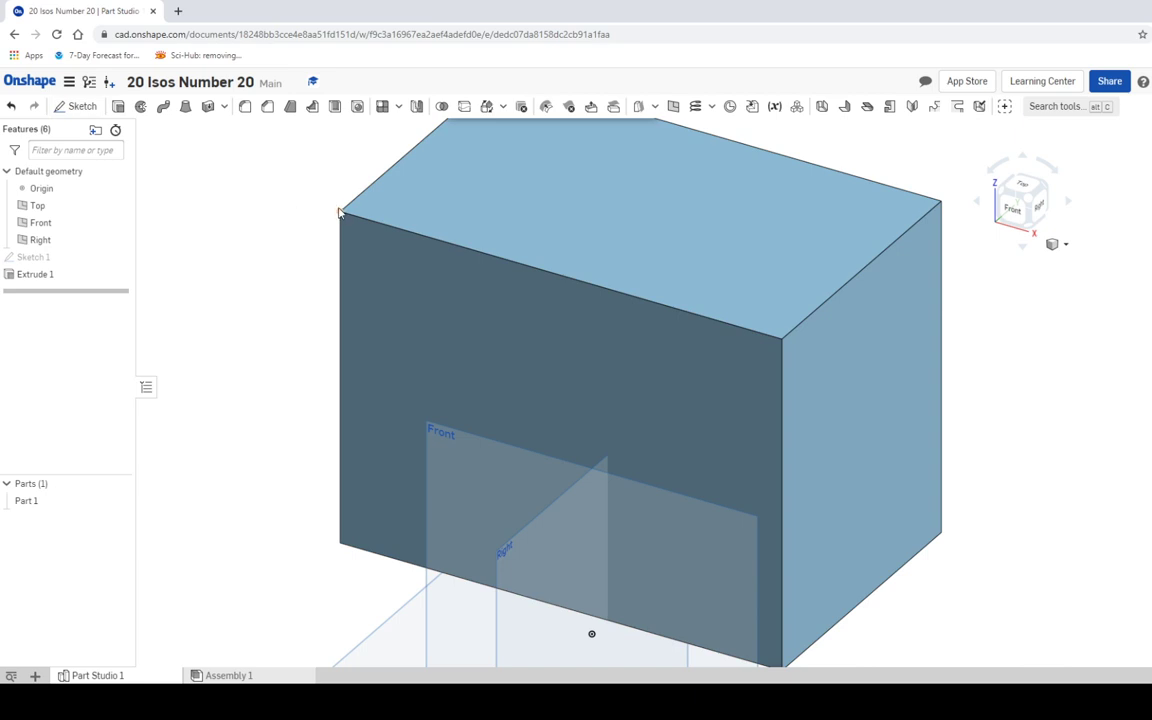
Step: Start a new sketch on the block's front face in isometric view
{"action": "left_click", "coordinate": [999, 195]}
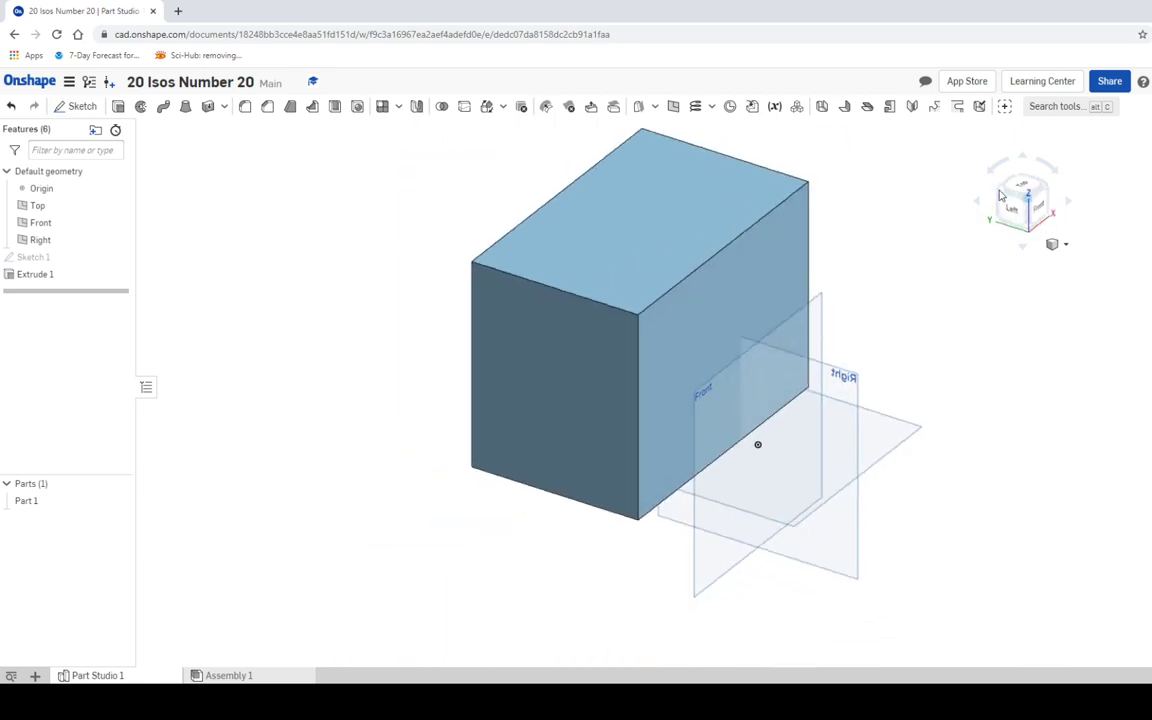
{"action": "scroll", "coordinate": [536, 235], "scroll_direction": "up", "scroll_amount": 2}
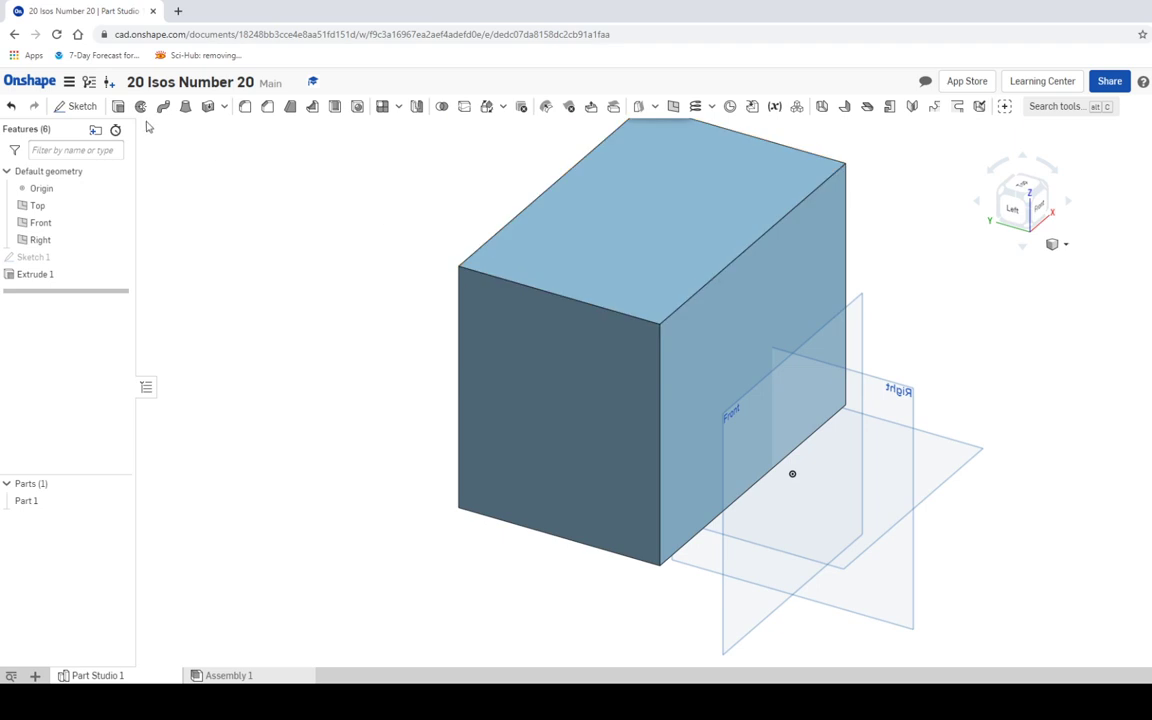
{"action": "left_click", "coordinate": [75, 106]}
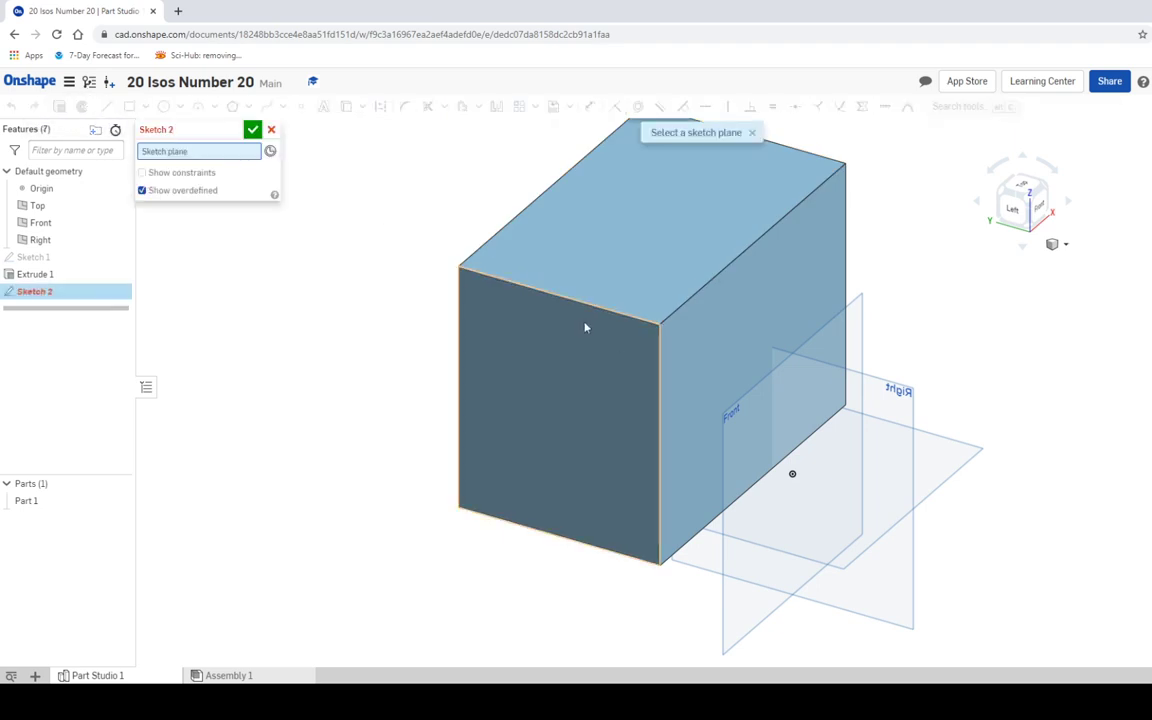
{"action": "left_click", "coordinate": [589, 403]}
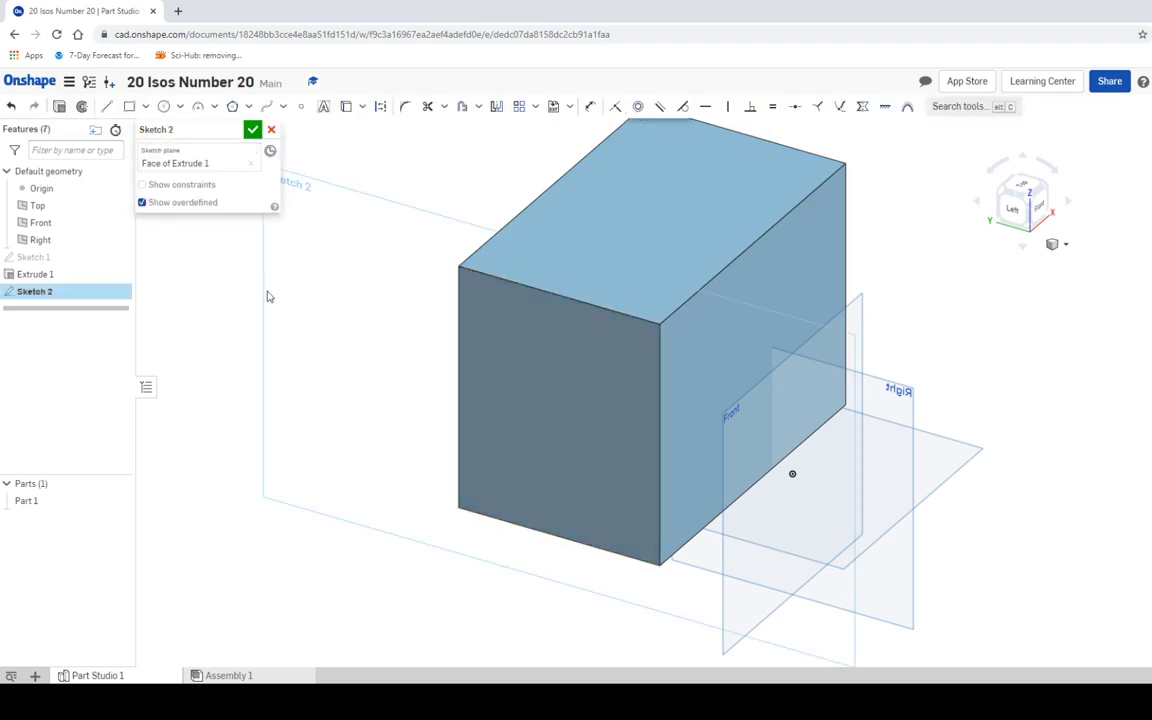
Step: Draw an 8-diameter circle centred on the block's corner and finish Sketch 2
{"action": "left_click", "coordinate": [164, 106]}
{"action": "key", "text": "alt+Tab"}
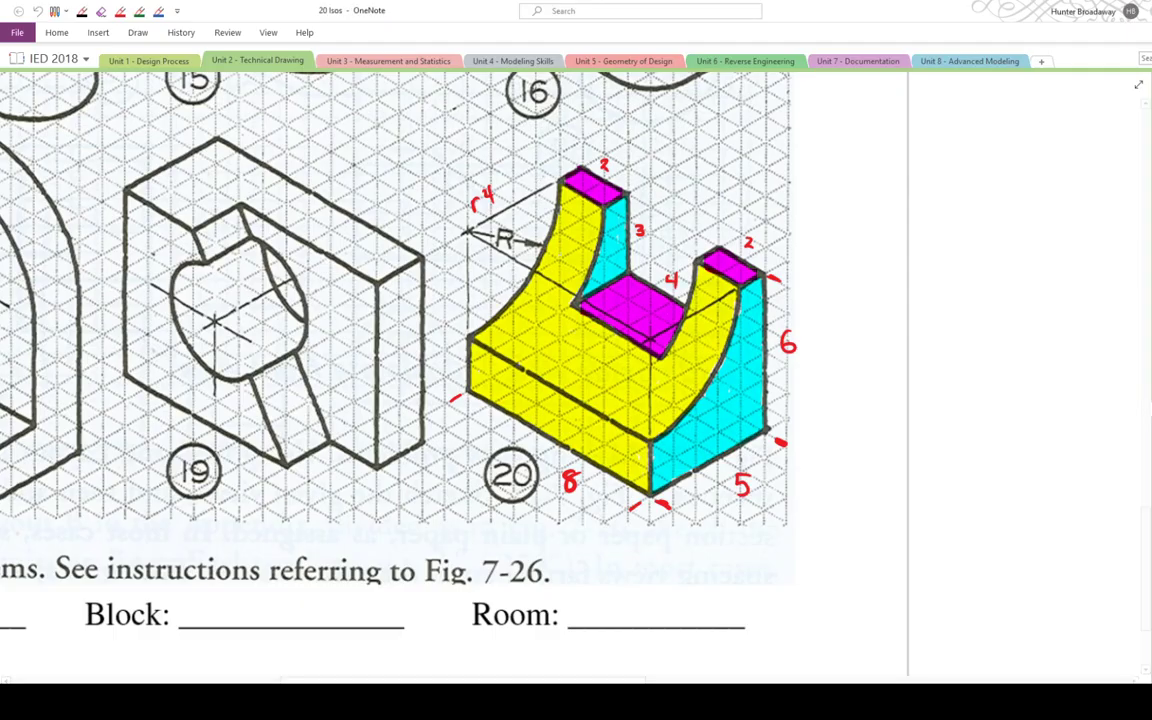
{"action": "key", "text": "alt+Tab"}
{"action": "left_click", "coordinate": [658, 323]}
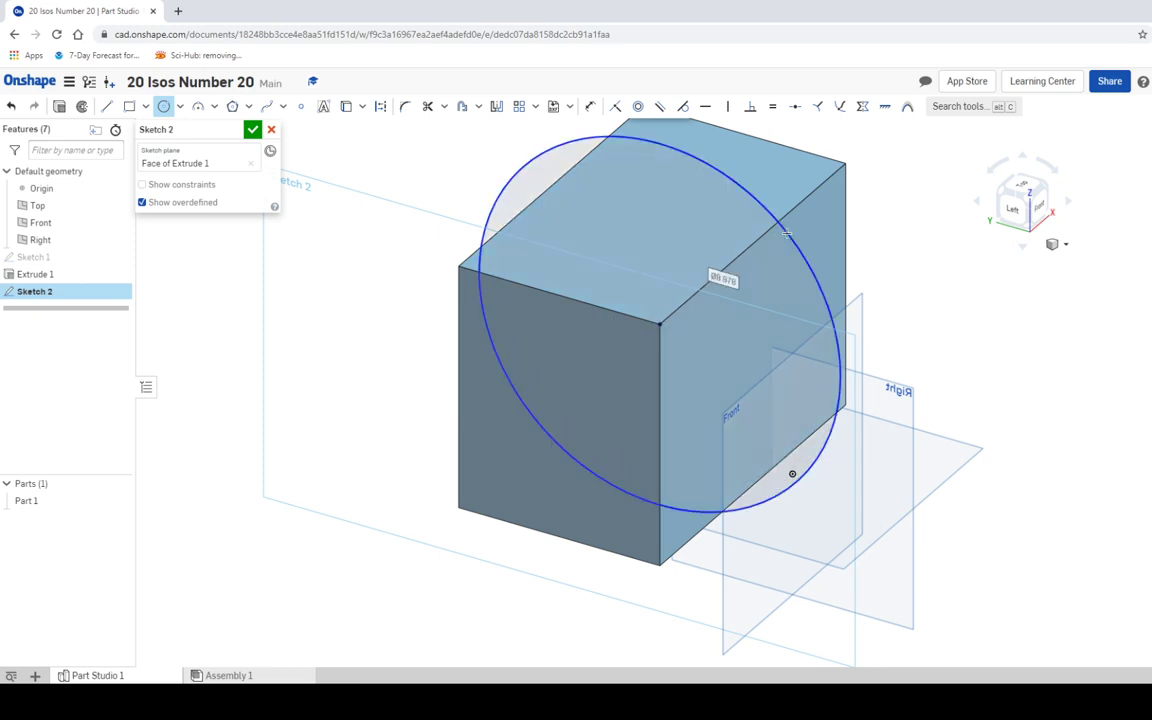
{"action": "type", "text": "8"}
{"action": "key", "text": "Return"}
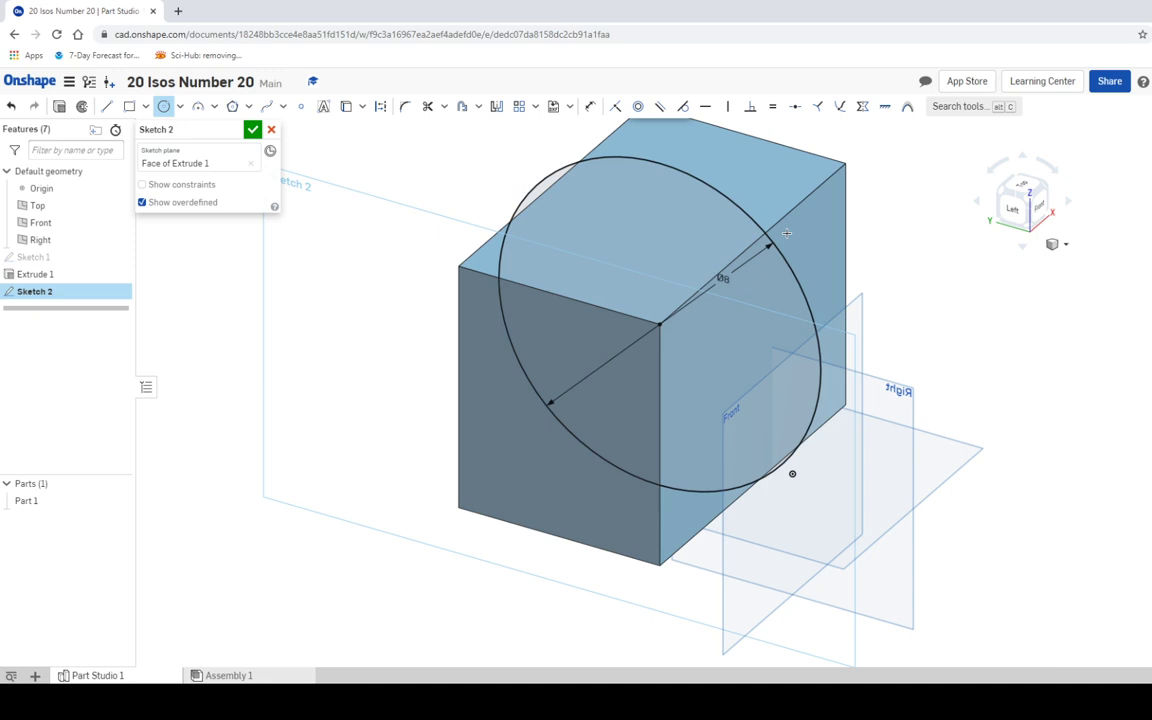
{"action": "left_click", "coordinate": [252, 129]}
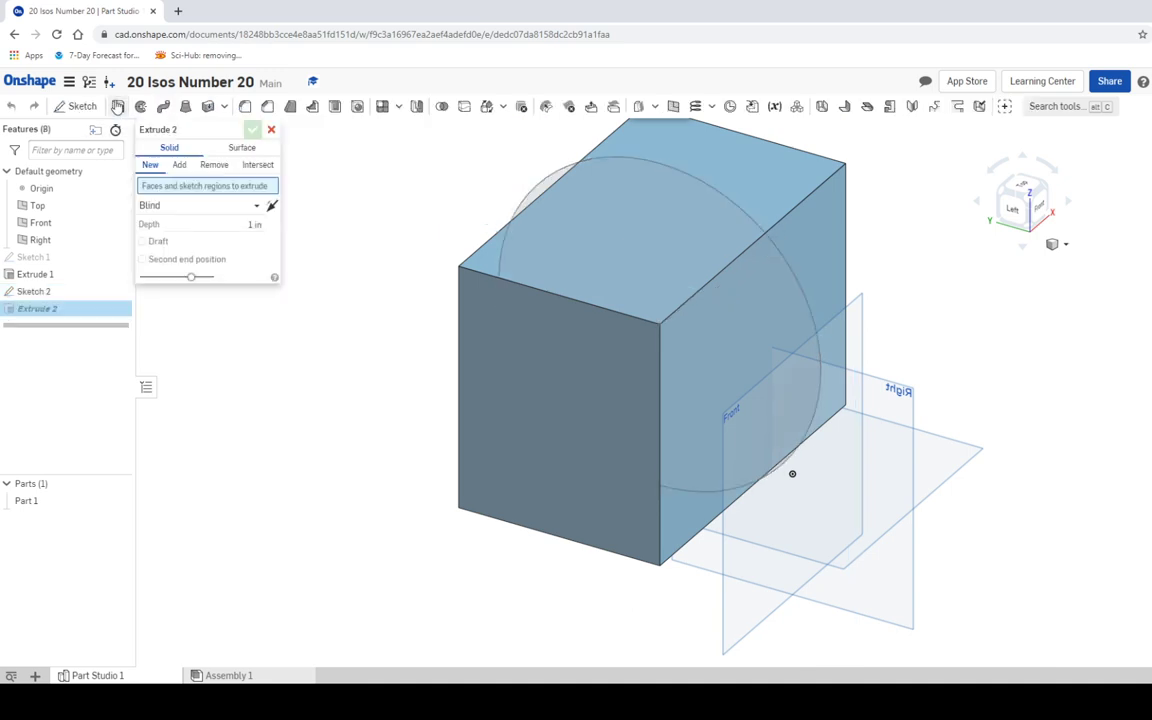
Step: Remove-extrude the quarter-circle region through the block's full length
{"action": "left_click", "coordinate": [214, 164]}
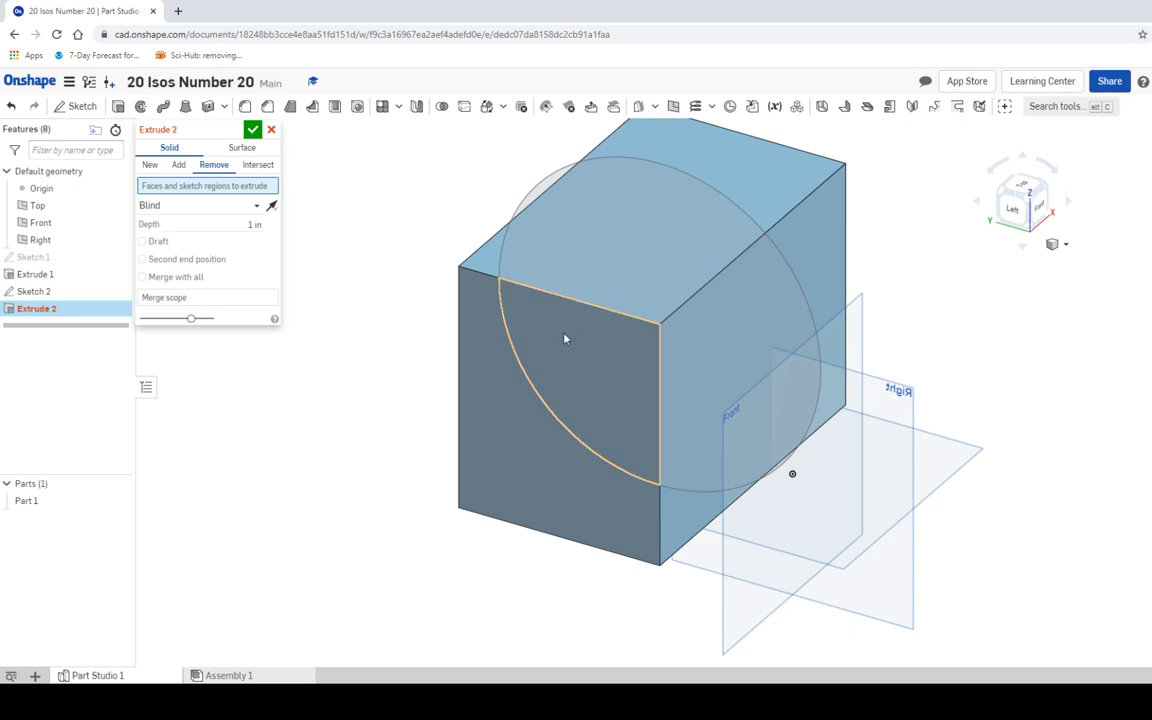
{"action": "left_click", "coordinate": [618, 377]}
{"action": "left_click_drag", "start_coordinate": [615, 357], "coordinate": [902, 211]}
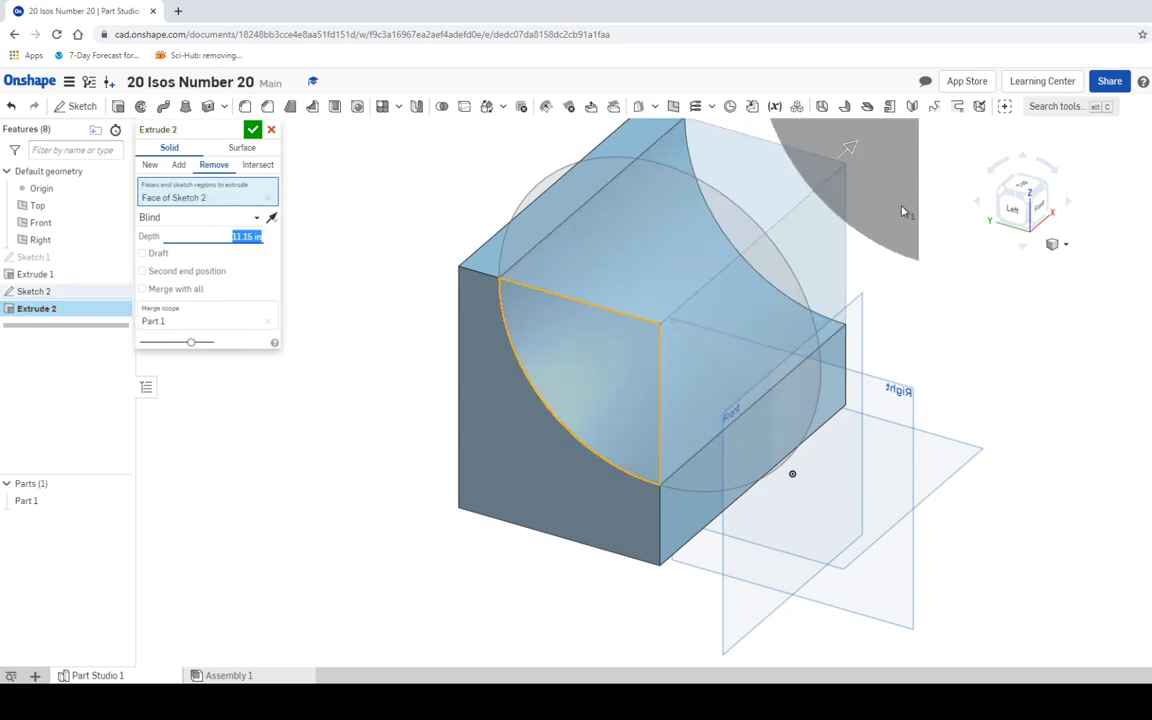
{"action": "left_click", "coordinate": [254, 133]}
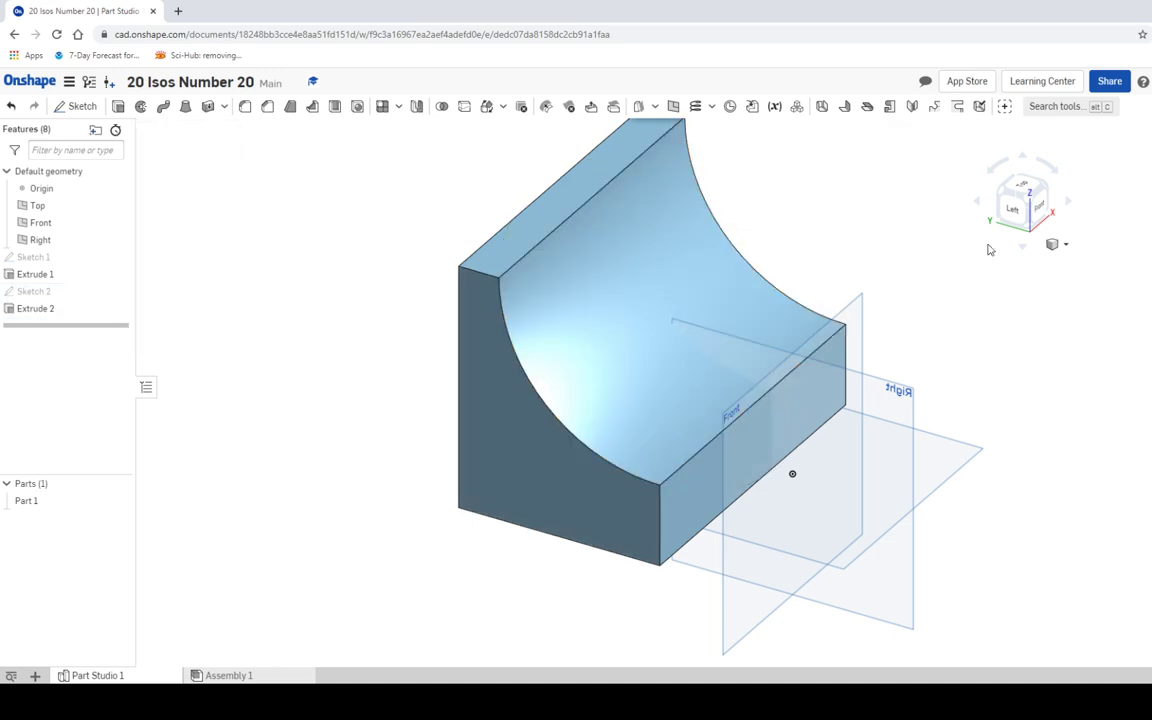
{"action": "left_click", "coordinate": [1046, 193]}
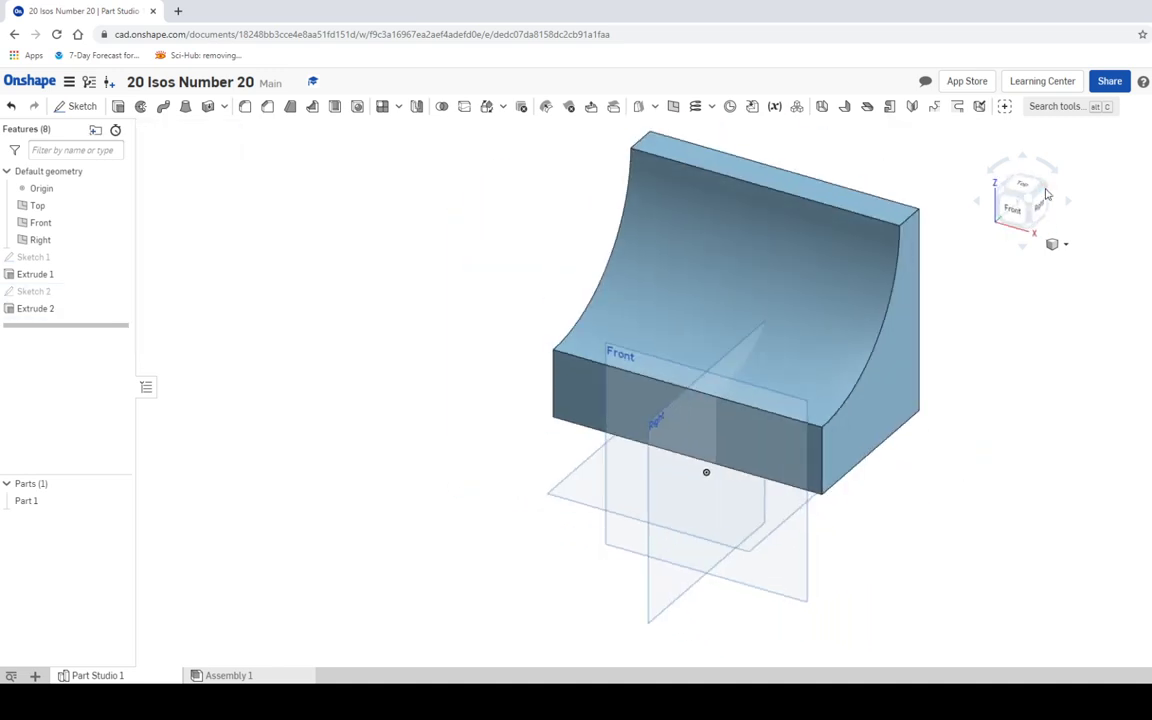
{"action": "left_click", "coordinate": [1046, 193]}
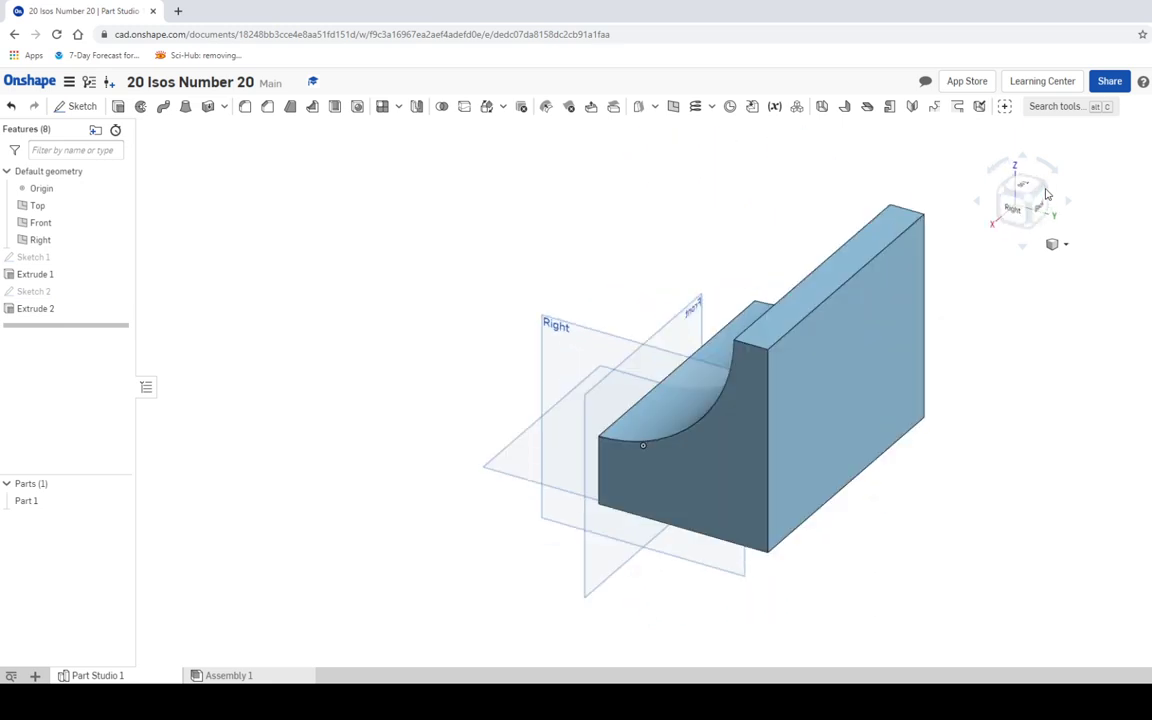
Step: Turn to the back view and start Sketch 3 on the block's back face
{"action": "left_click", "coordinate": [1046, 193]}
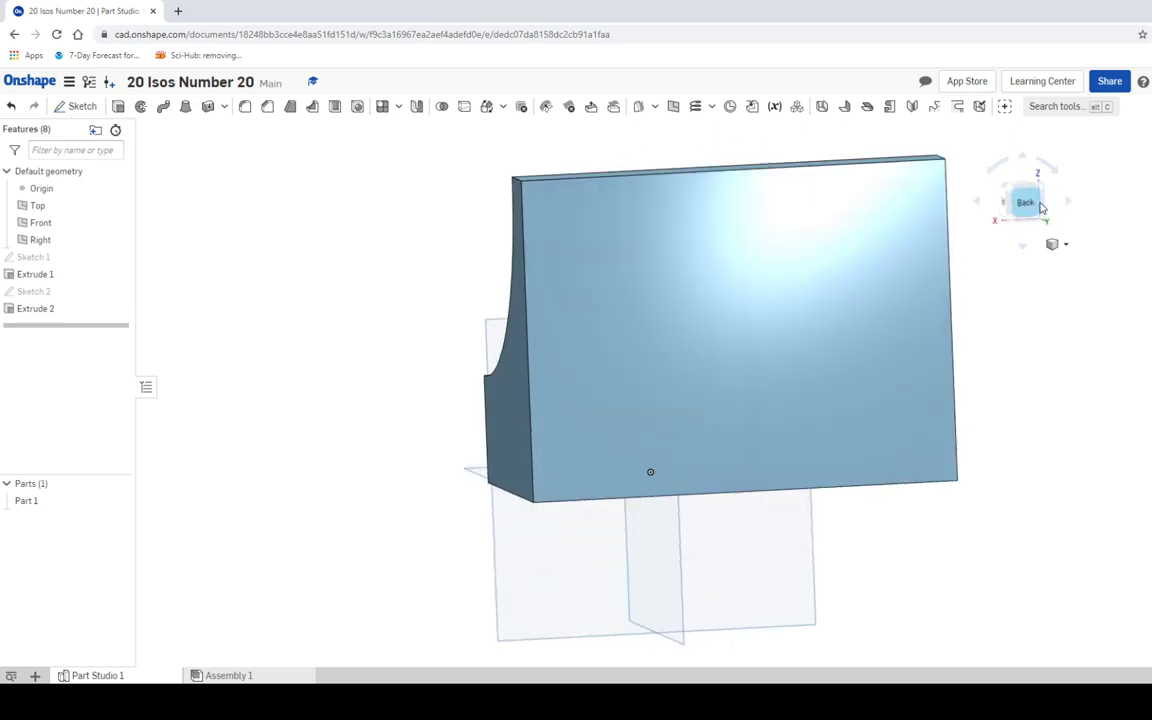
{"action": "middle_click_drag", "start_coordinate": [984, 390], "coordinate": [931, 504]}
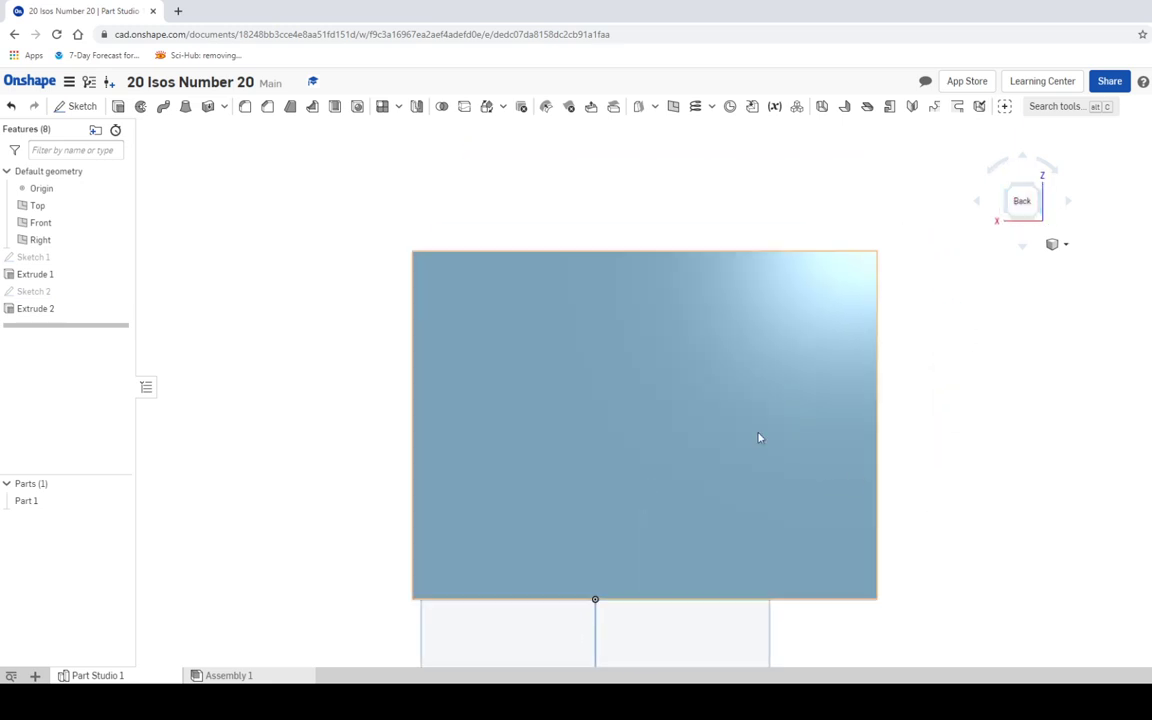
{"action": "left_click", "coordinate": [75, 106]}
{"action": "left_click", "coordinate": [635, 396]}
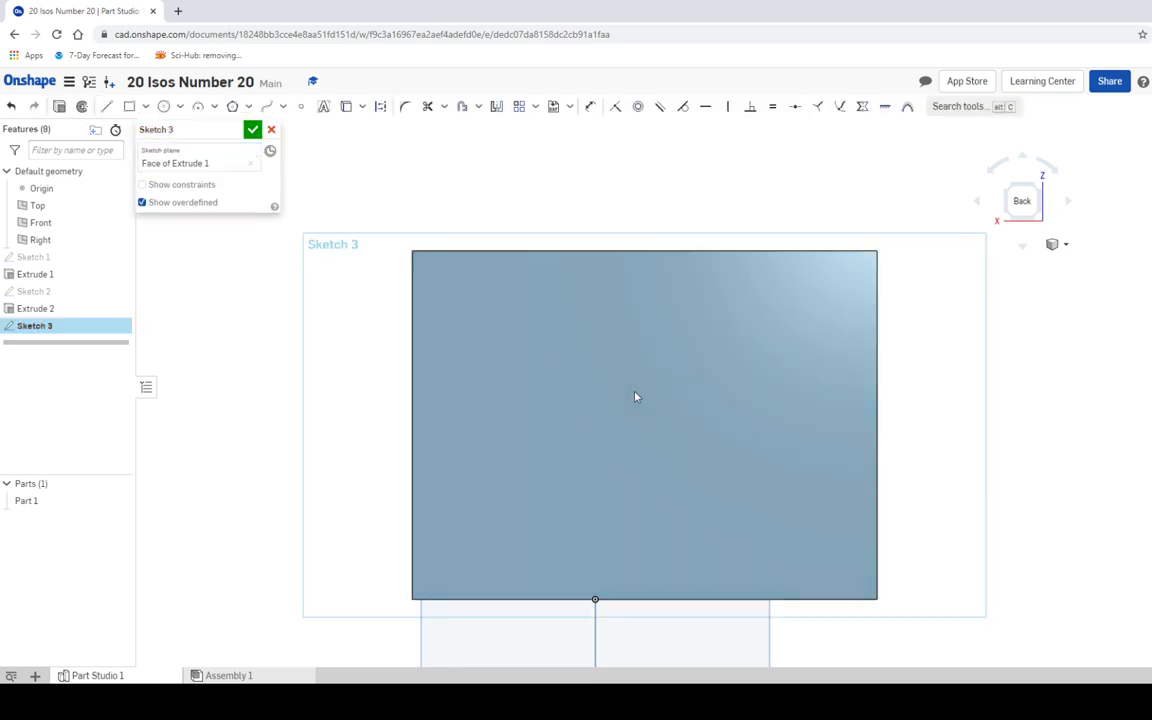
{"action": "mouse_move", "coordinate": [372, 702]}
Step: Draw a 4 by 6 centre-point rectangle centred on the top edge's midpoint
{"action": "left_click", "coordinate": [145, 108]}
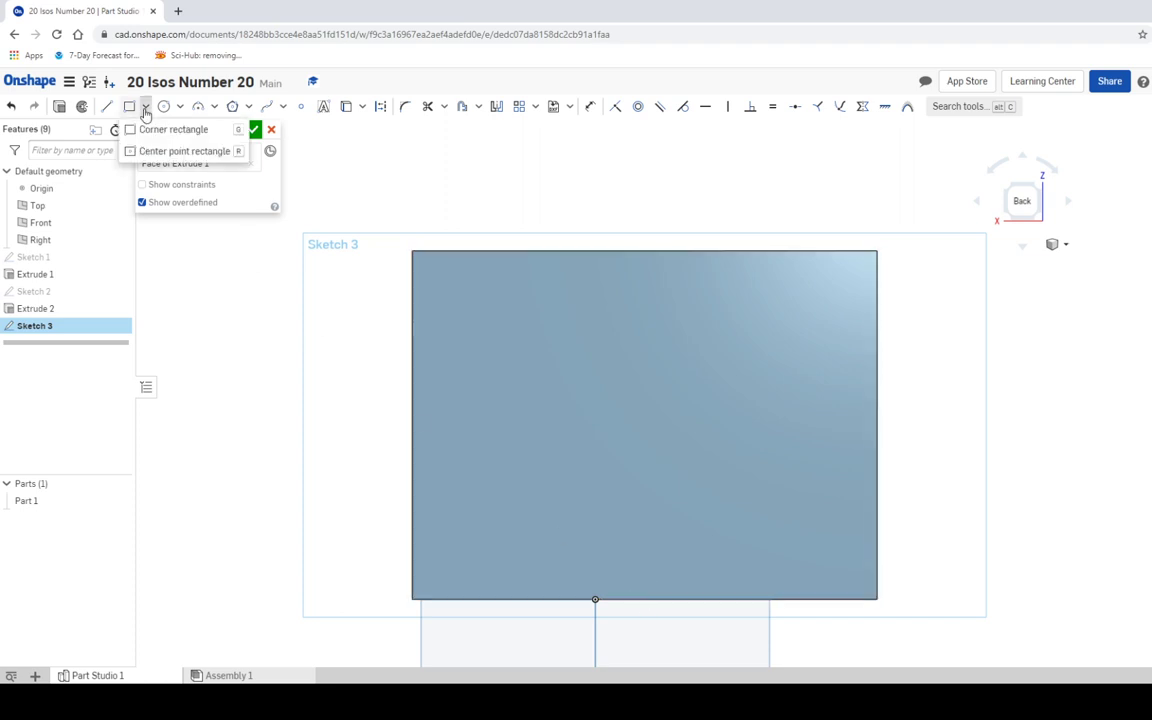
{"action": "left_click", "coordinate": [155, 151]}
{"action": "middle_click_drag", "start_coordinate": [664, 224], "coordinate": [638, 266]}
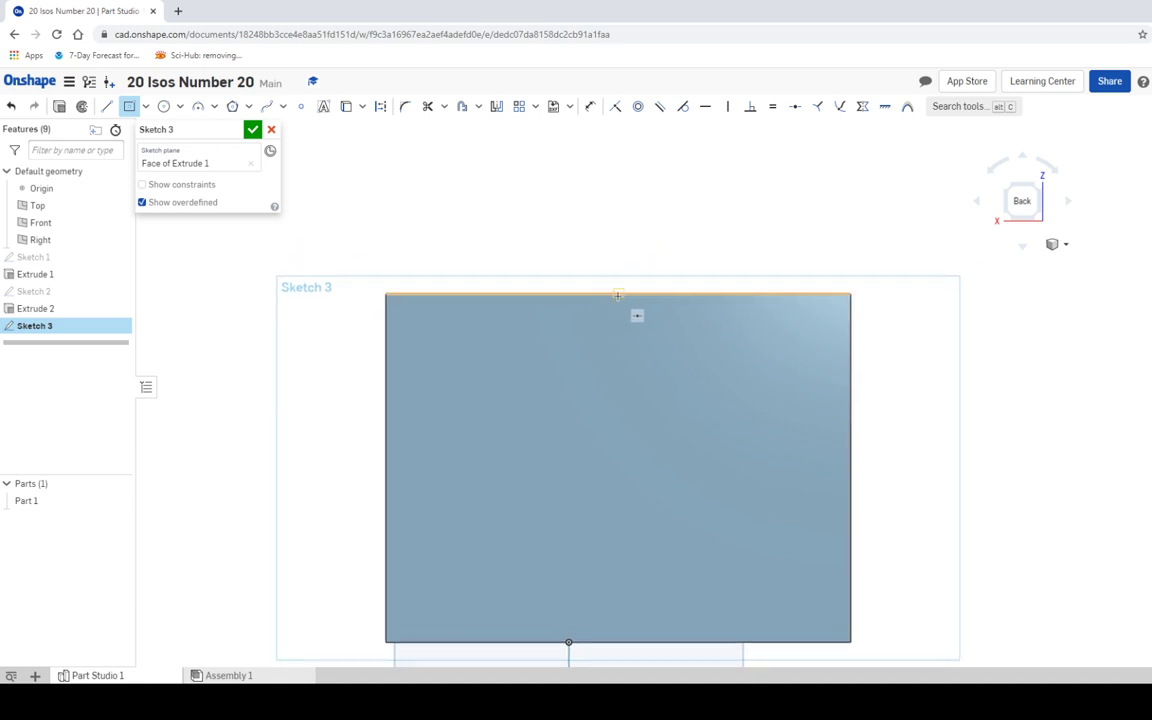
{"action": "left_click", "coordinate": [619, 292]}
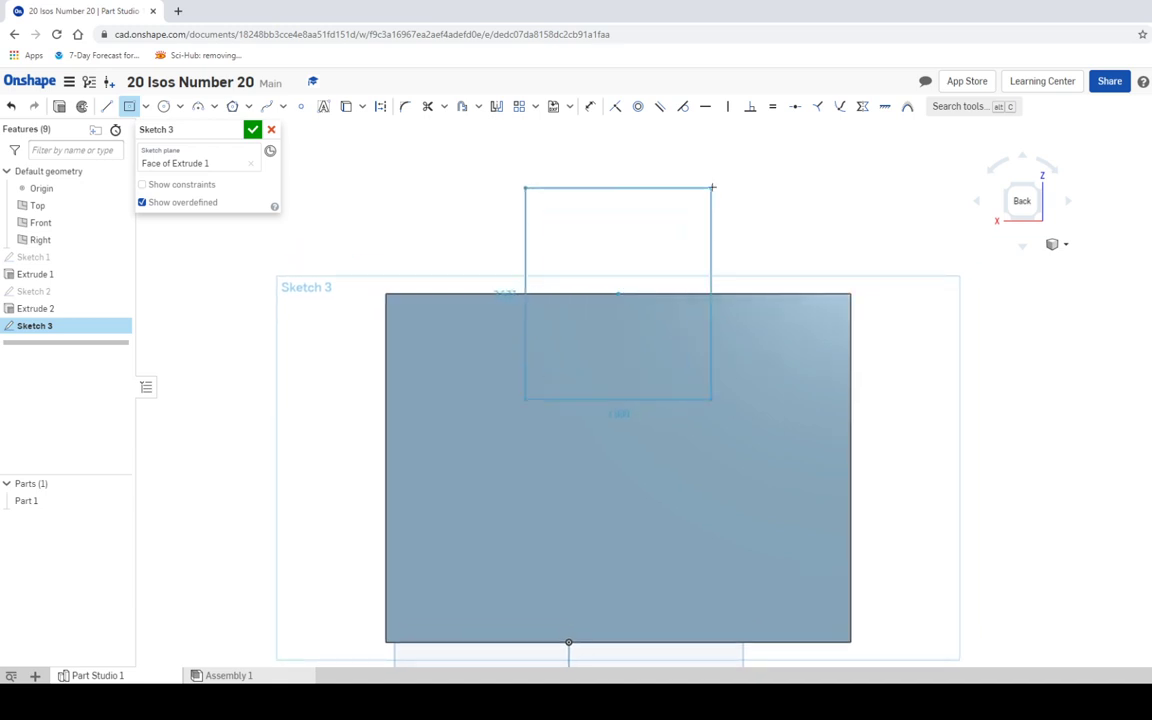
{"action": "left_click", "coordinate": [750, 222]}
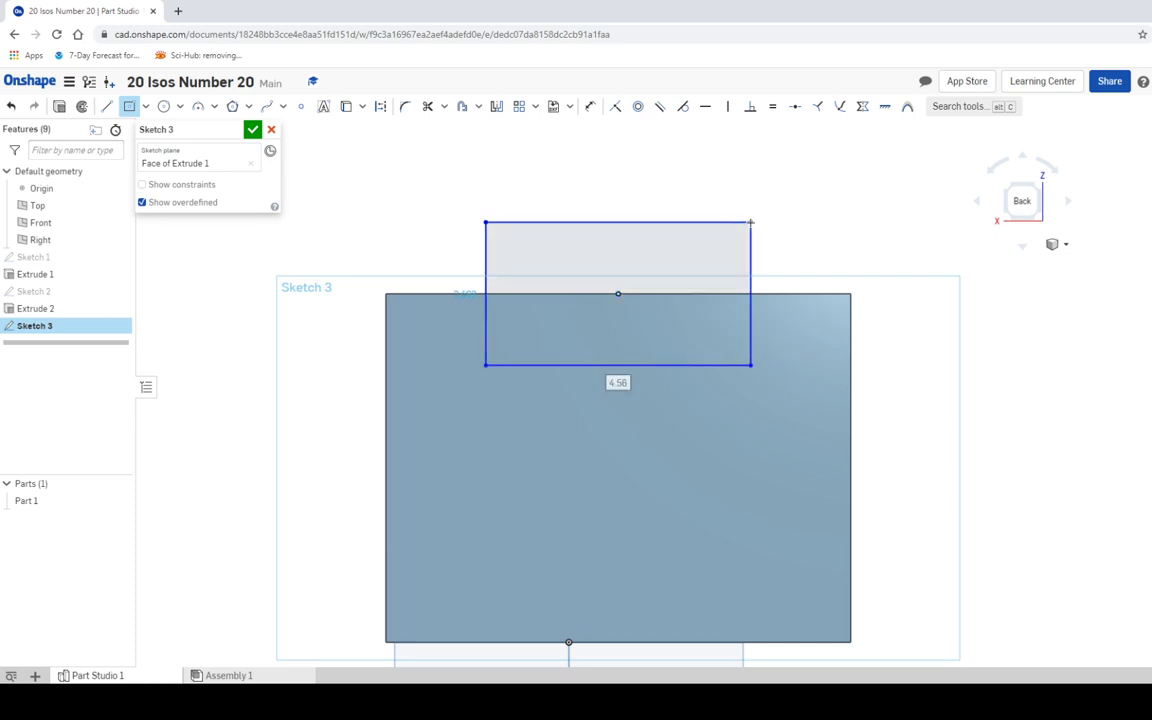
{"action": "type", "text": "4"}
{"action": "key", "text": "Return"}
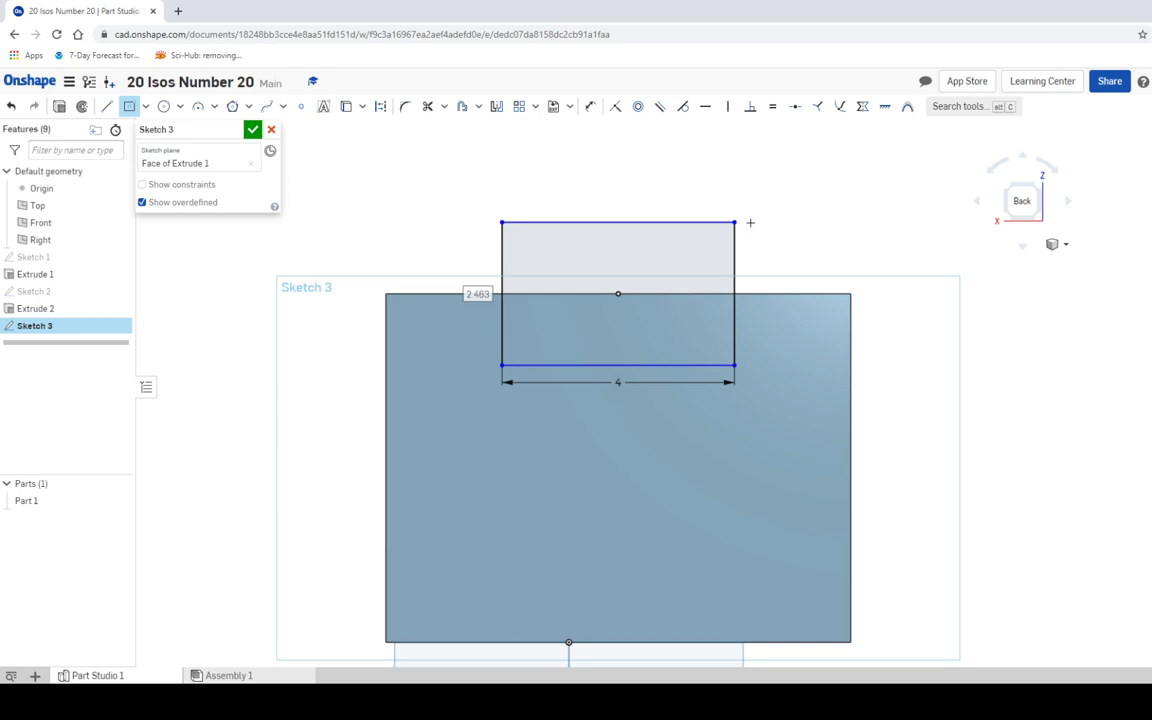
{"action": "type", "text": "6"}
{"action": "key", "text": "Return"}
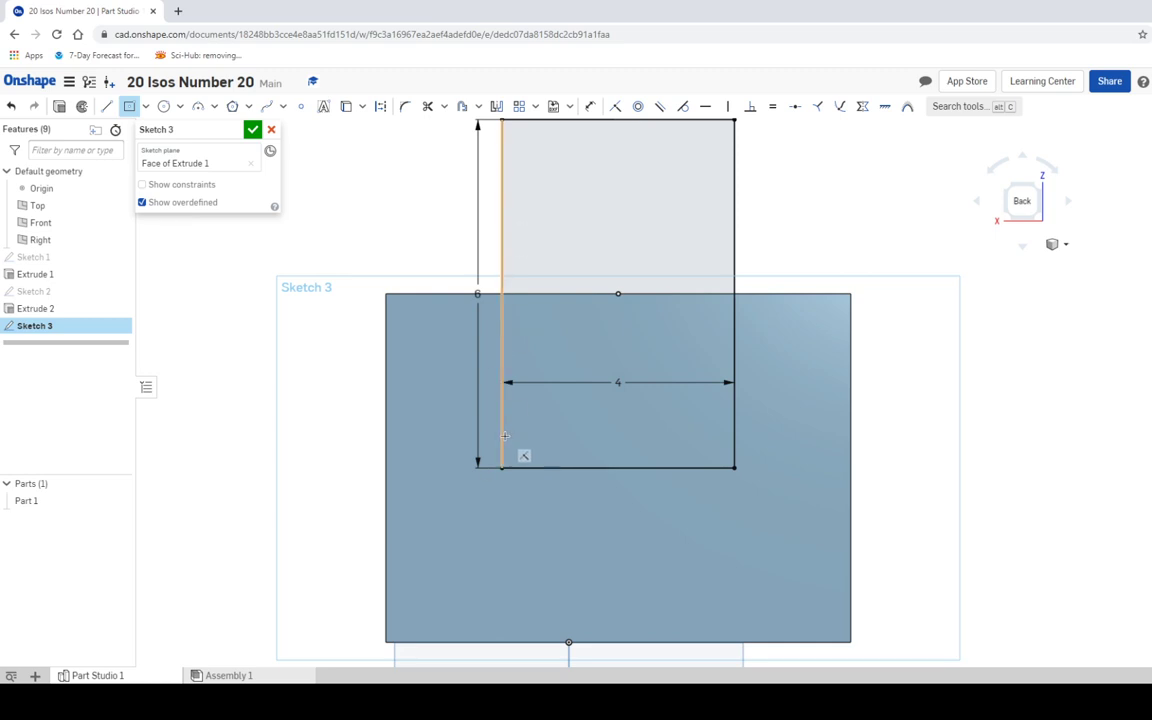
Step: Remove-extrude the 4-wide rectangle through the part, then return to figure 20 in OneNote
{"action": "left_click", "coordinate": [252, 130]}
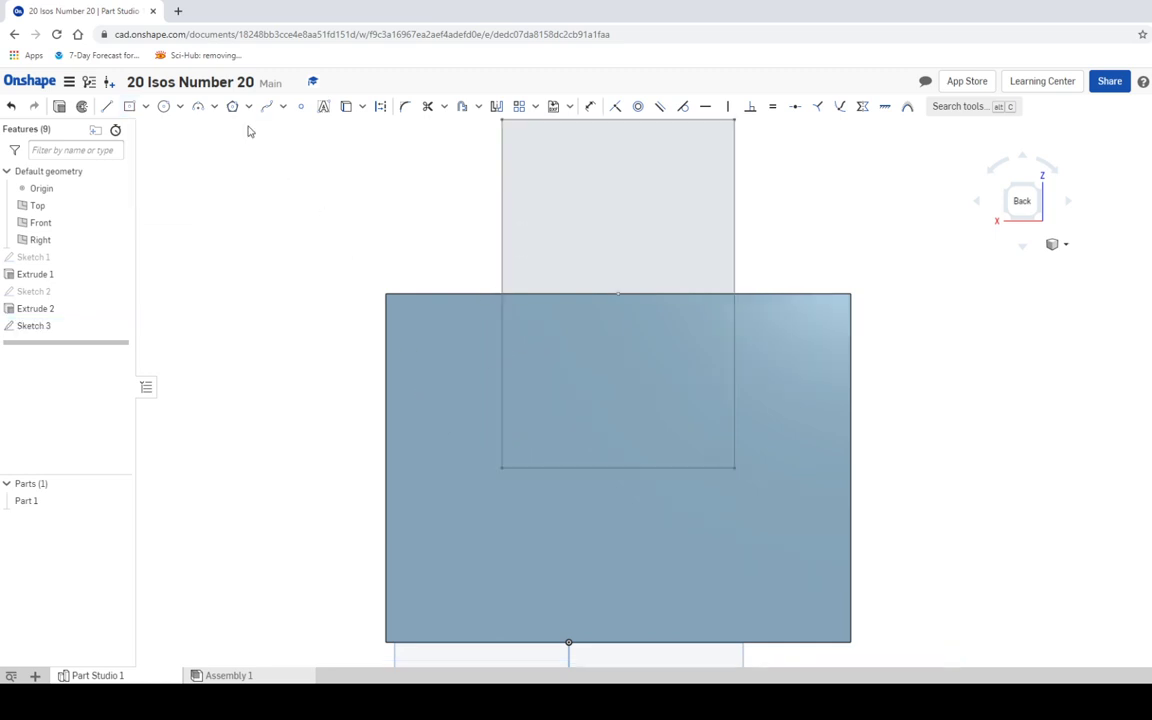
{"action": "left_click", "coordinate": [1010, 190]}
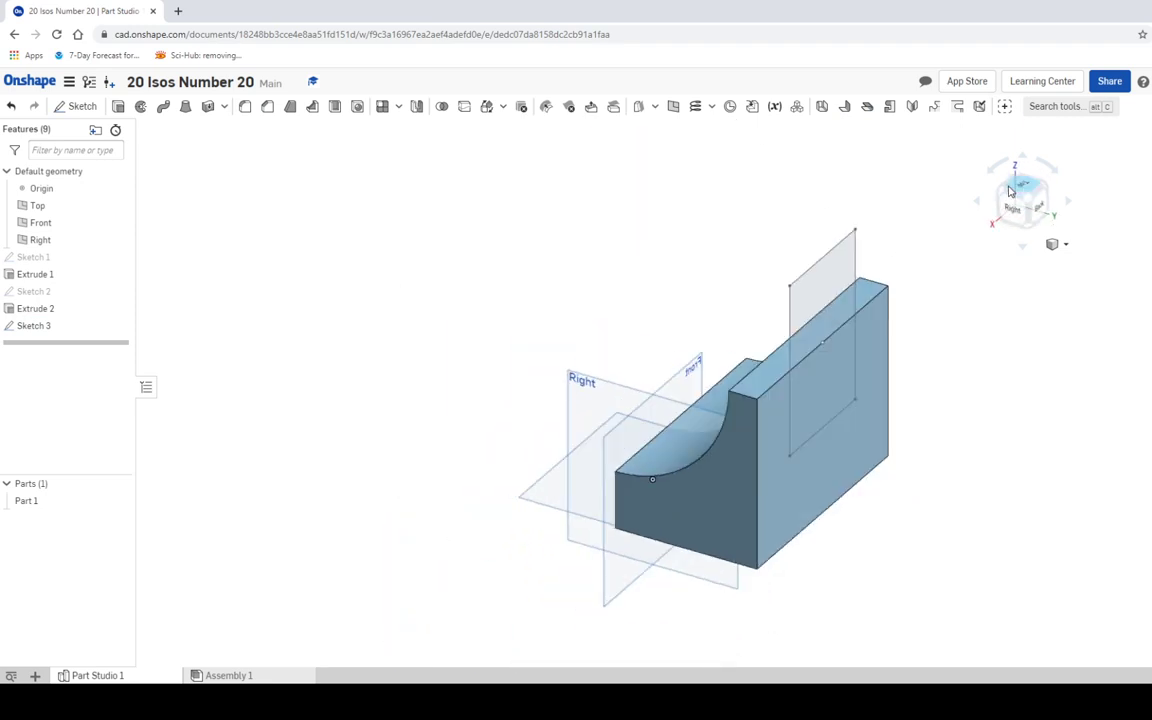
{"action": "left_click", "coordinate": [117, 107]}
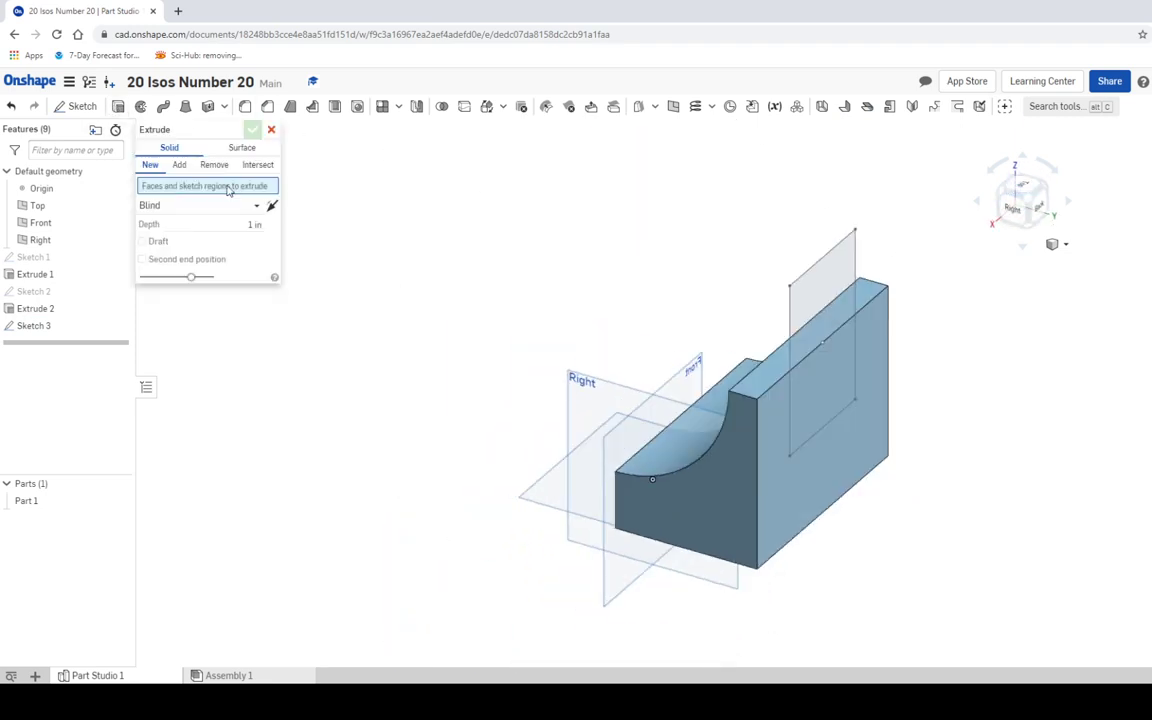
{"action": "left_click", "coordinate": [216, 165]}
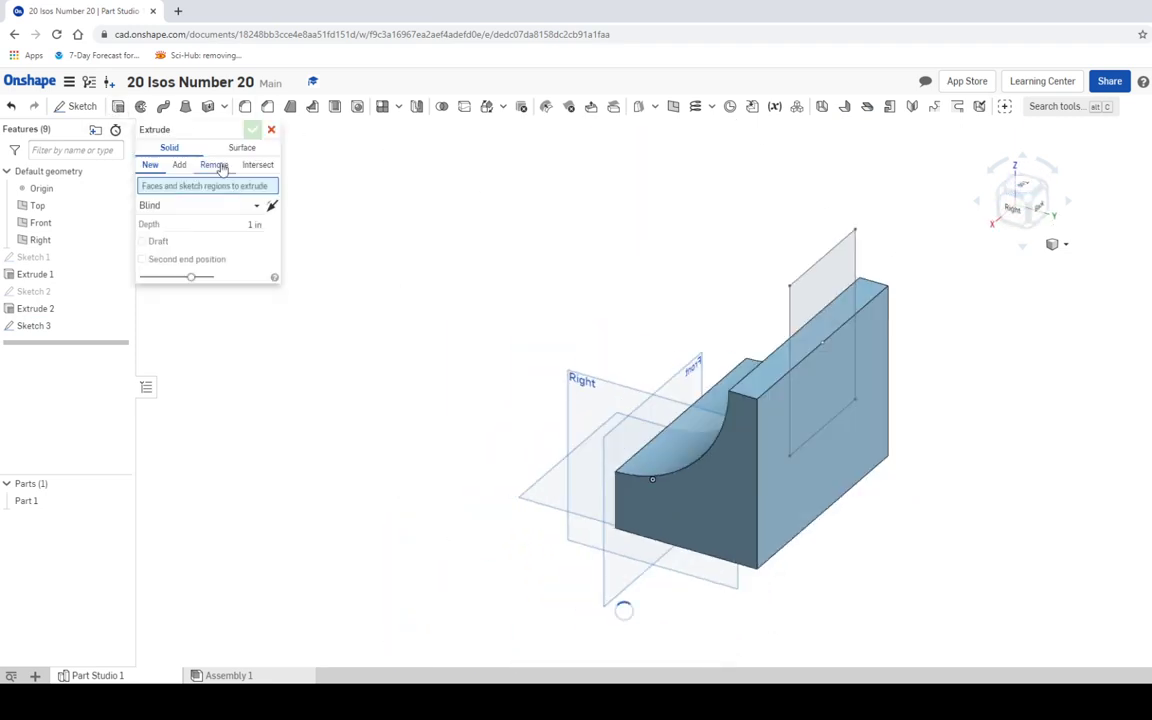
{"action": "left_click", "coordinate": [828, 392]}
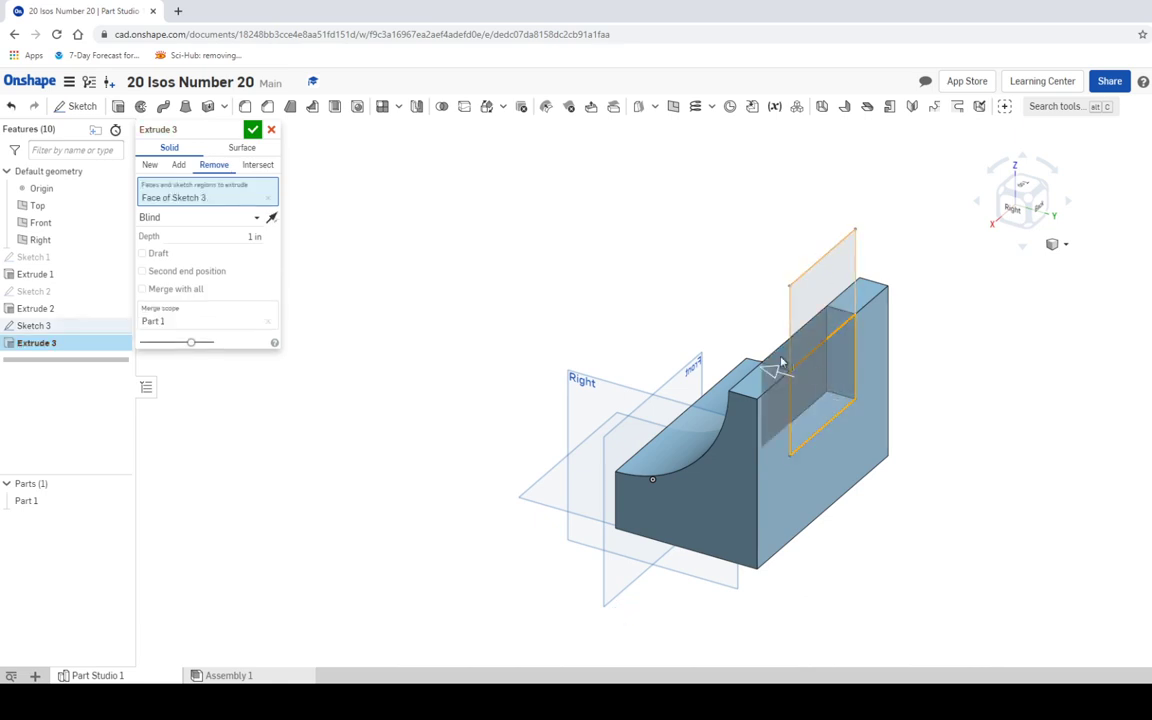
{"action": "left_click_drag", "start_coordinate": [772, 378], "coordinate": [605, 320]}
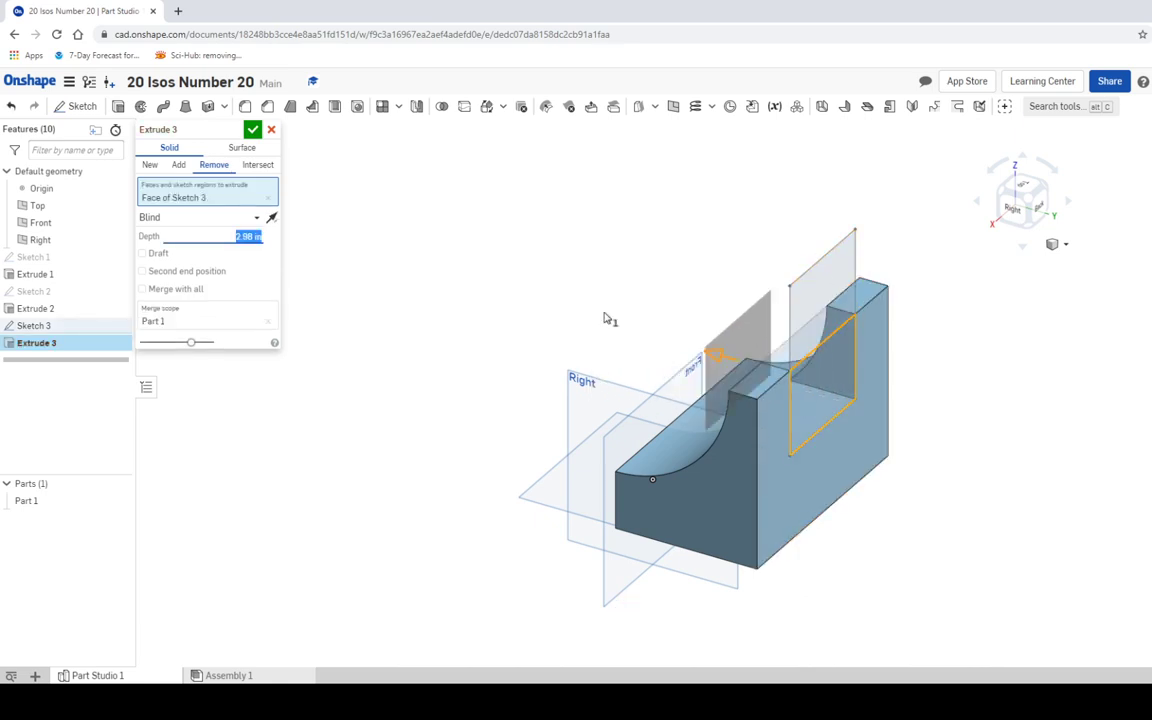
{"action": "left_click", "coordinate": [253, 130]}
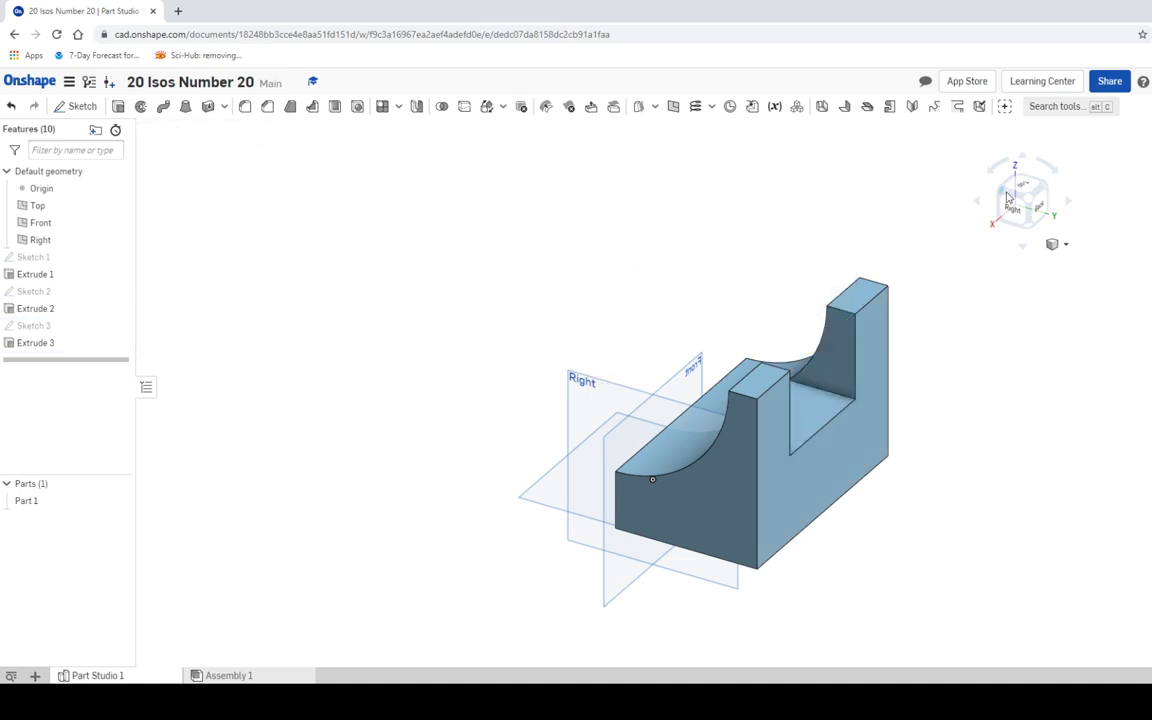
{"action": "right_click_drag", "start_coordinate": [895, 168], "coordinate": [595, 306]}
{"action": "key", "text": "alt+Tab"}
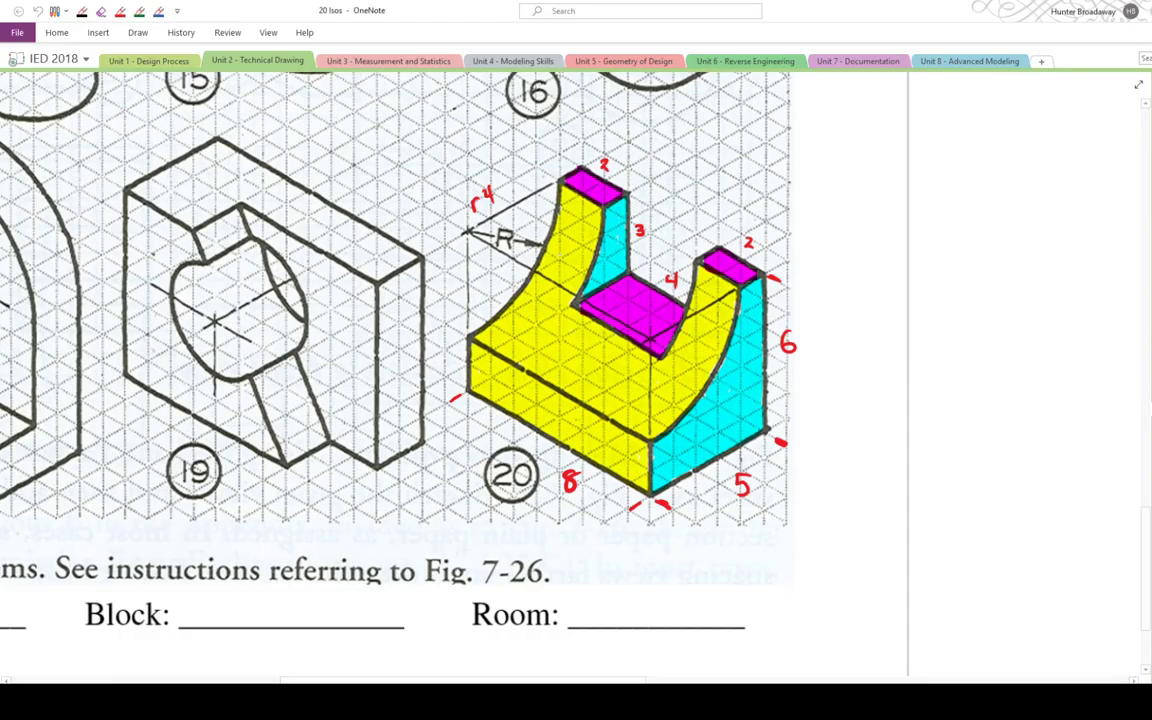
Step: Bring the Onshape Part Studio with the finished slotted, curved block back in front of OneNote
{"action": "mouse_move", "coordinate": [340, 702]}
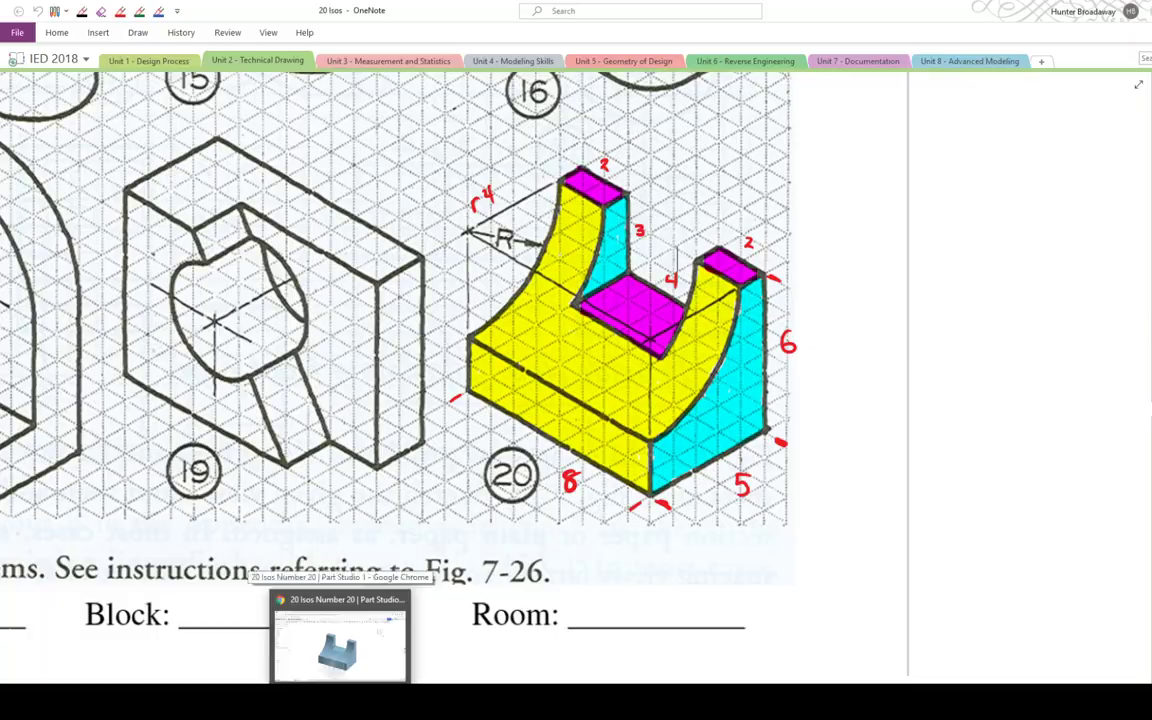
{"action": "left_click", "coordinate": [340, 645]}
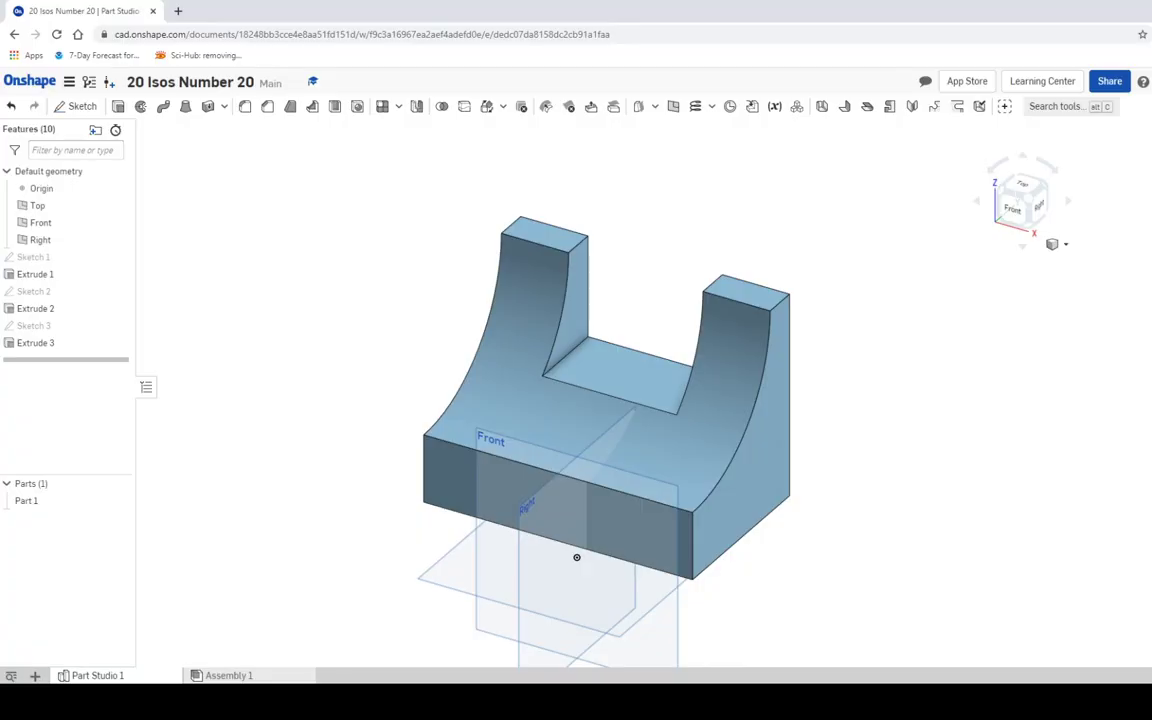